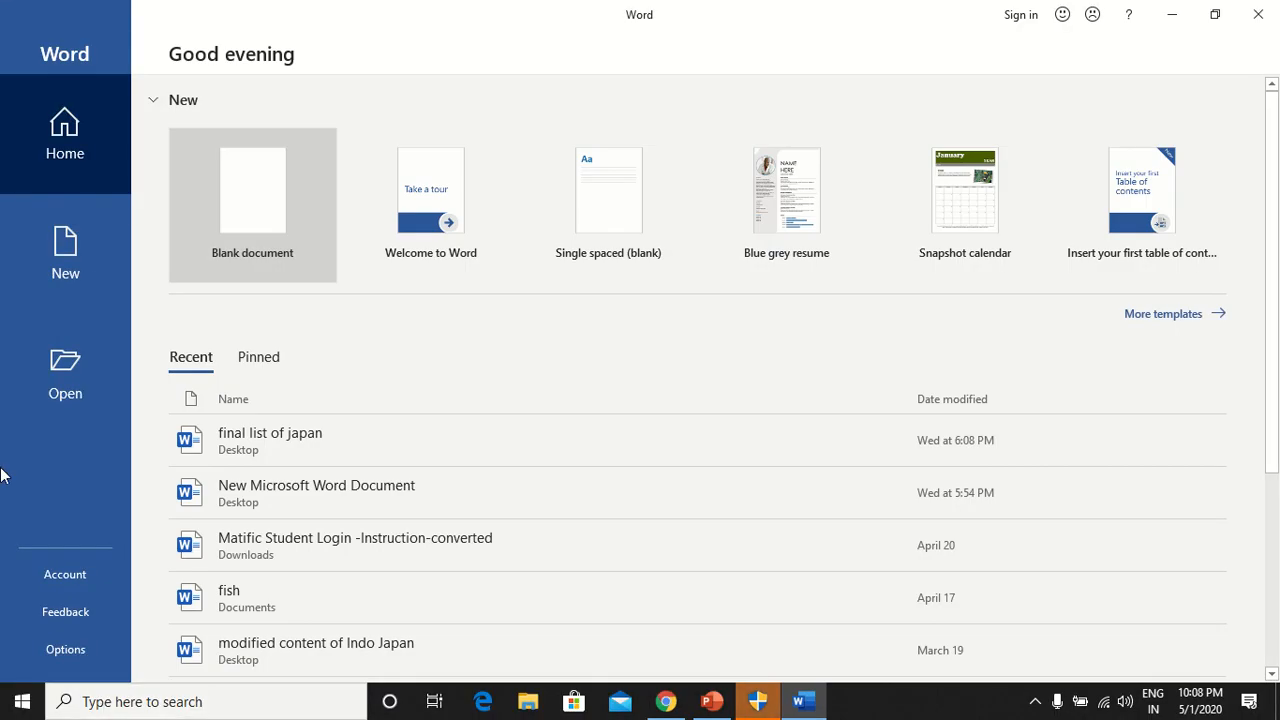
Create a new blank document.
click(245, 209)
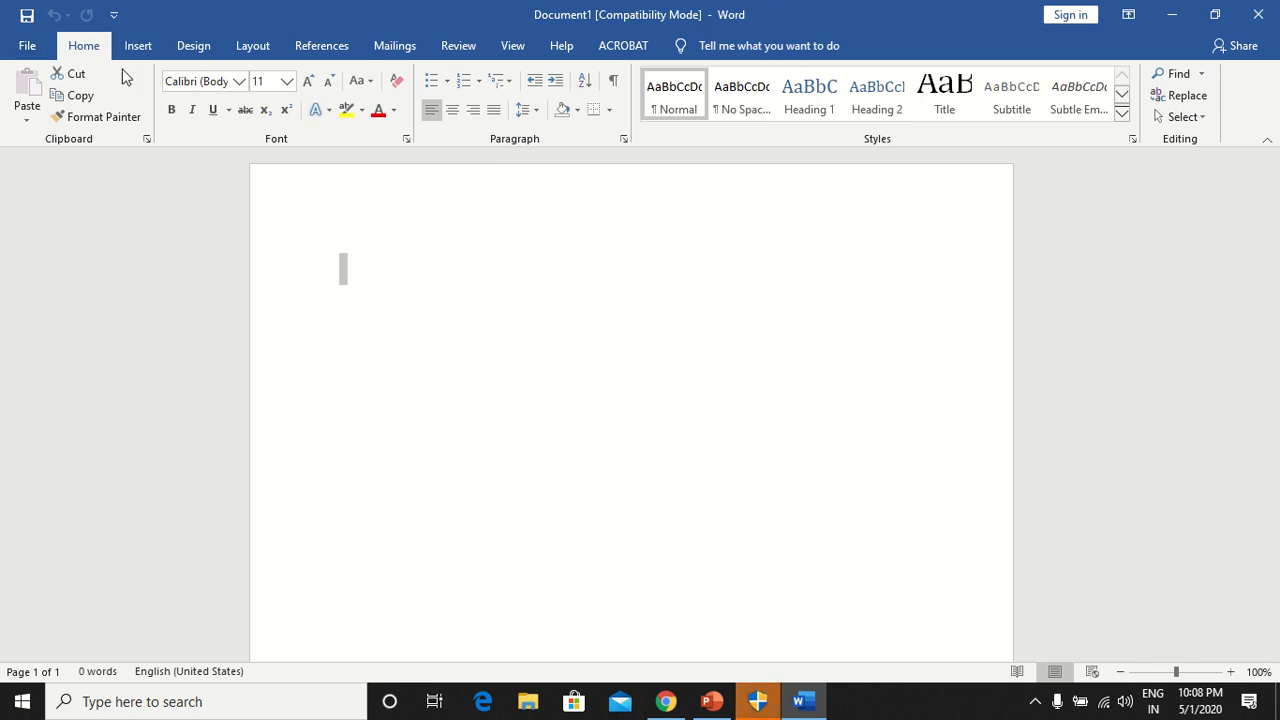
click(136, 47)
click(183, 55)
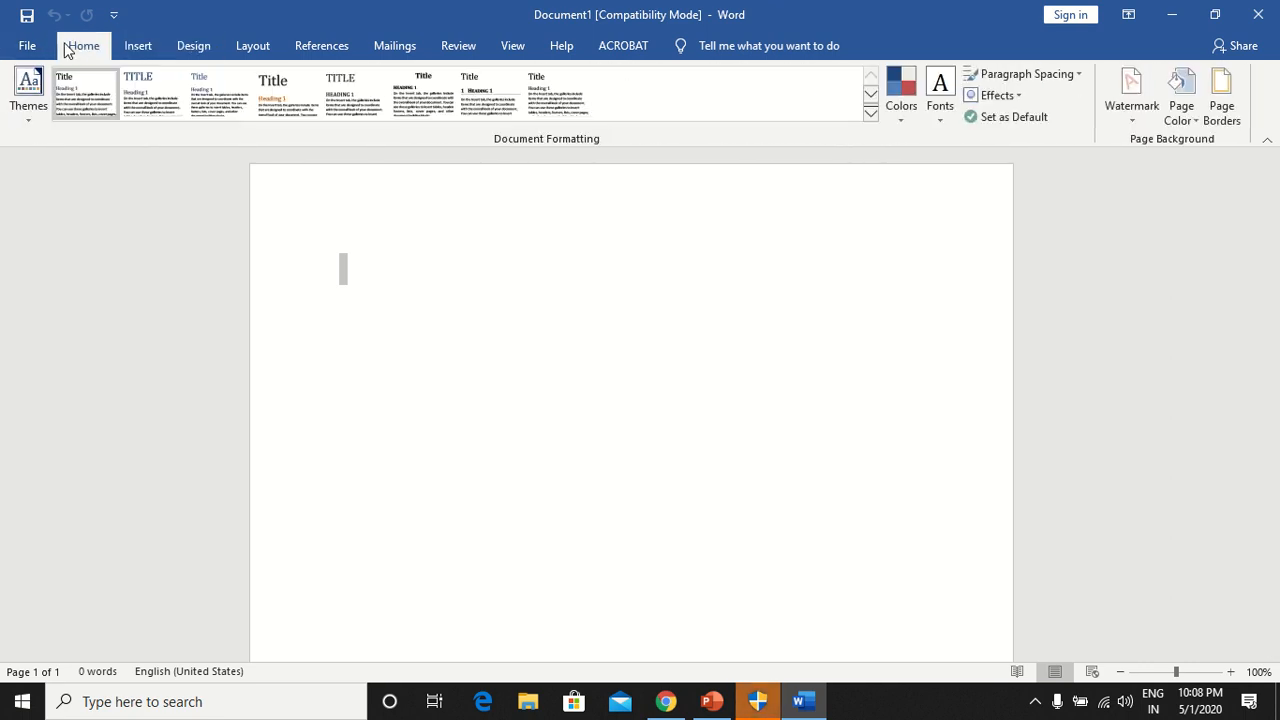
click(72, 48)
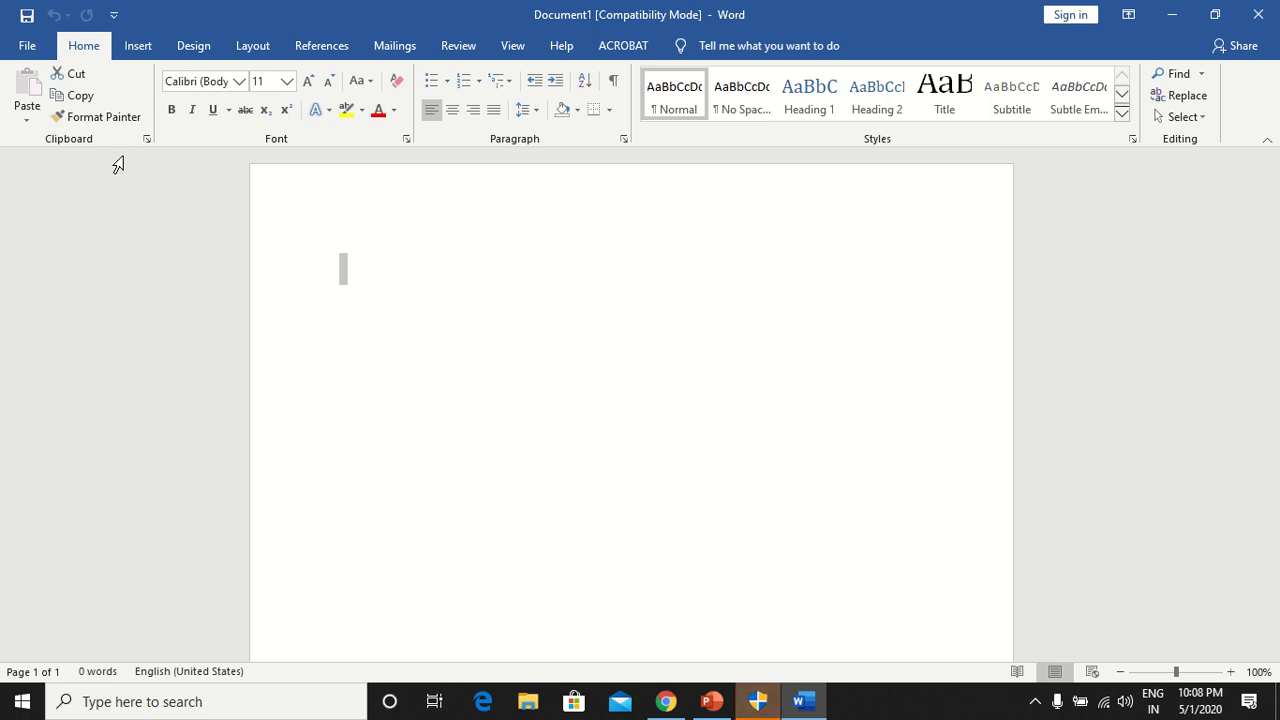
Start a numbered list with a first item reading "My name is" followed by the person's first name and a period.
text(1. )
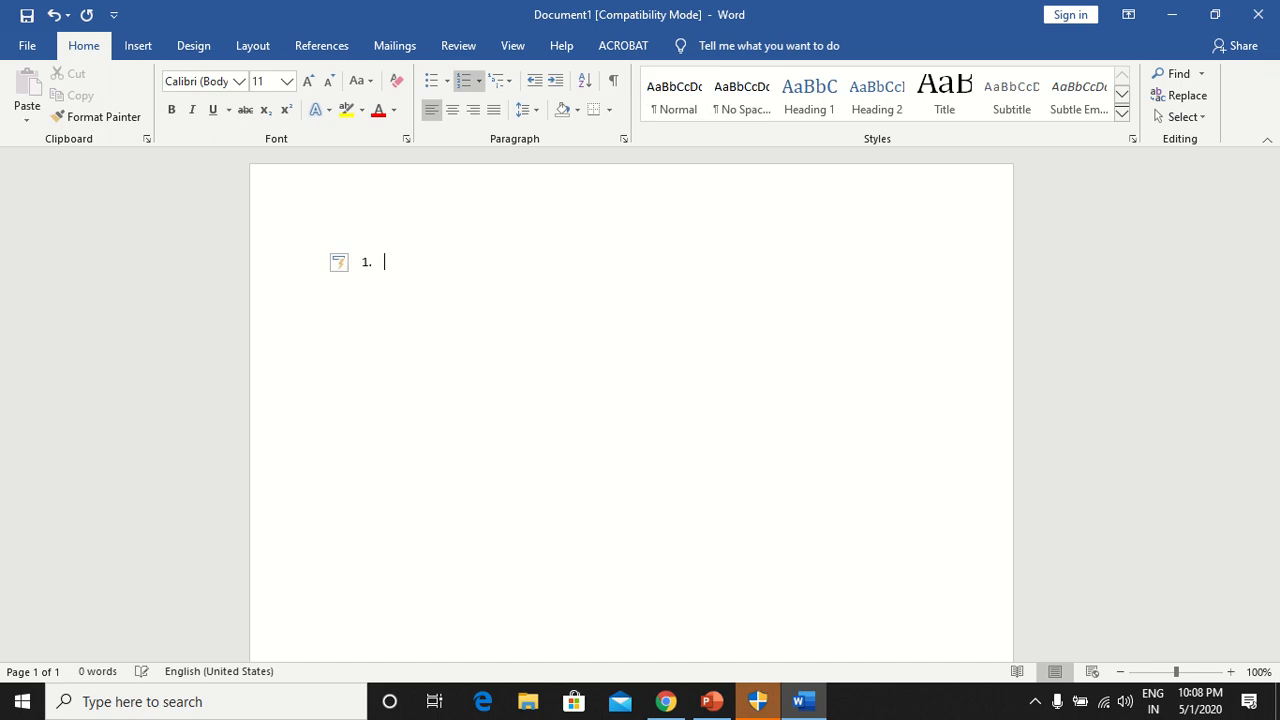
text(My name i)
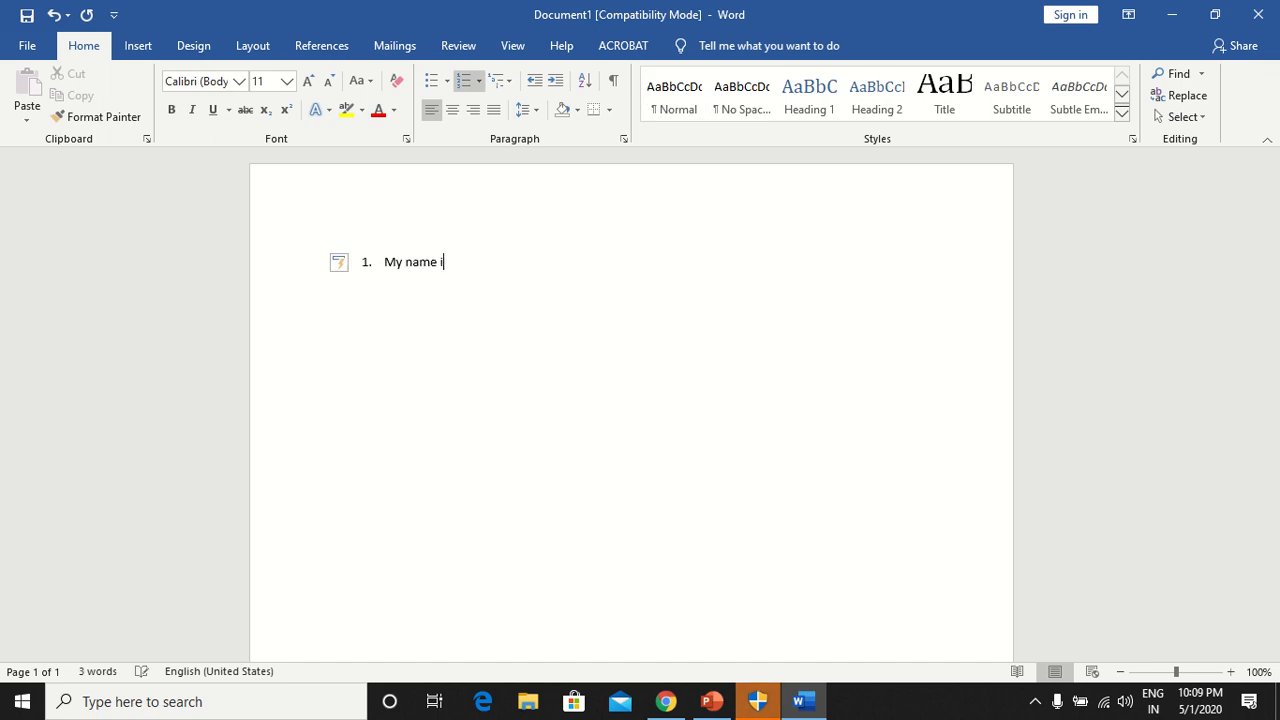
text(s Aarush.)
key(Return)
Enter "I study in grade IVth." as the second list item and begin a third item.
text(I stud)
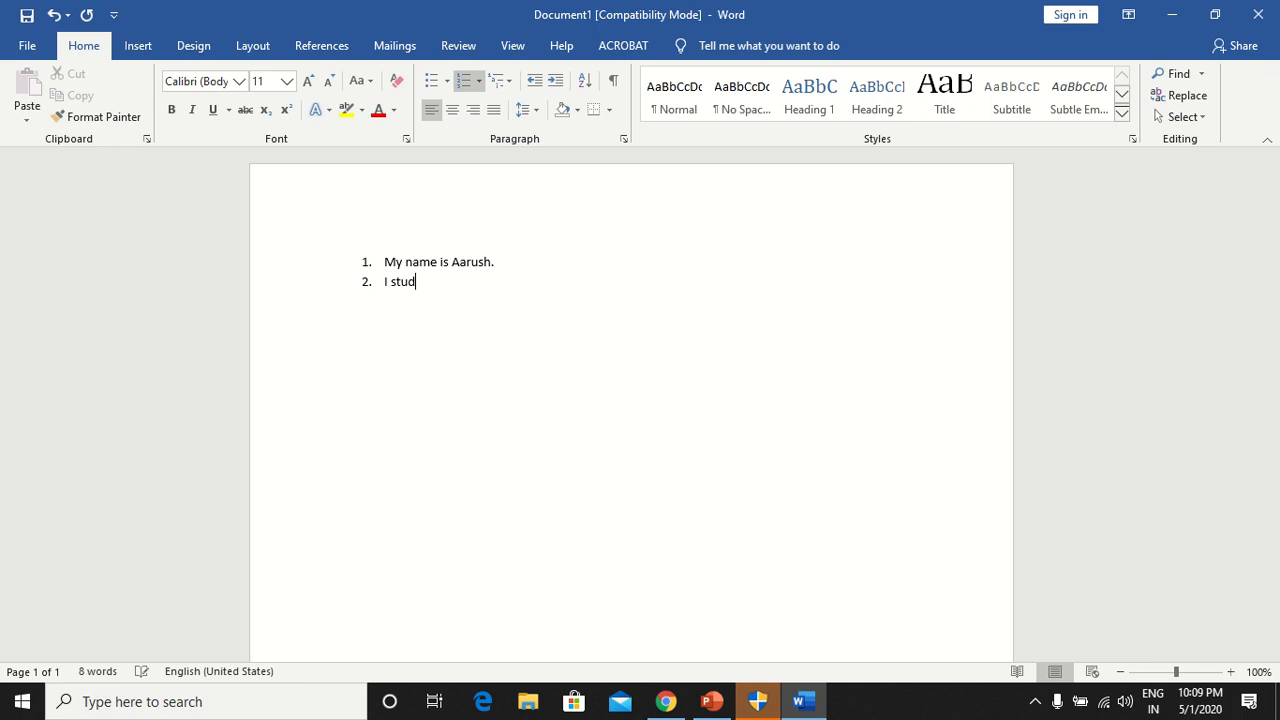
text(y in )
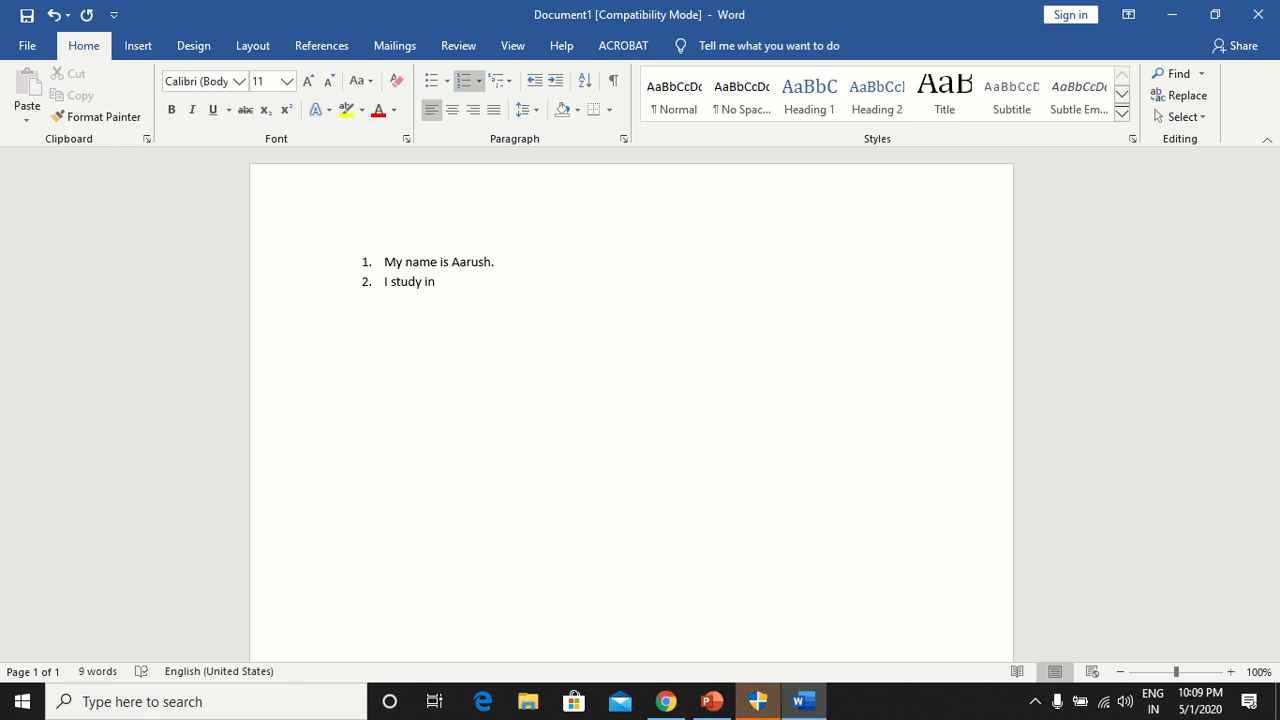
text(grade )
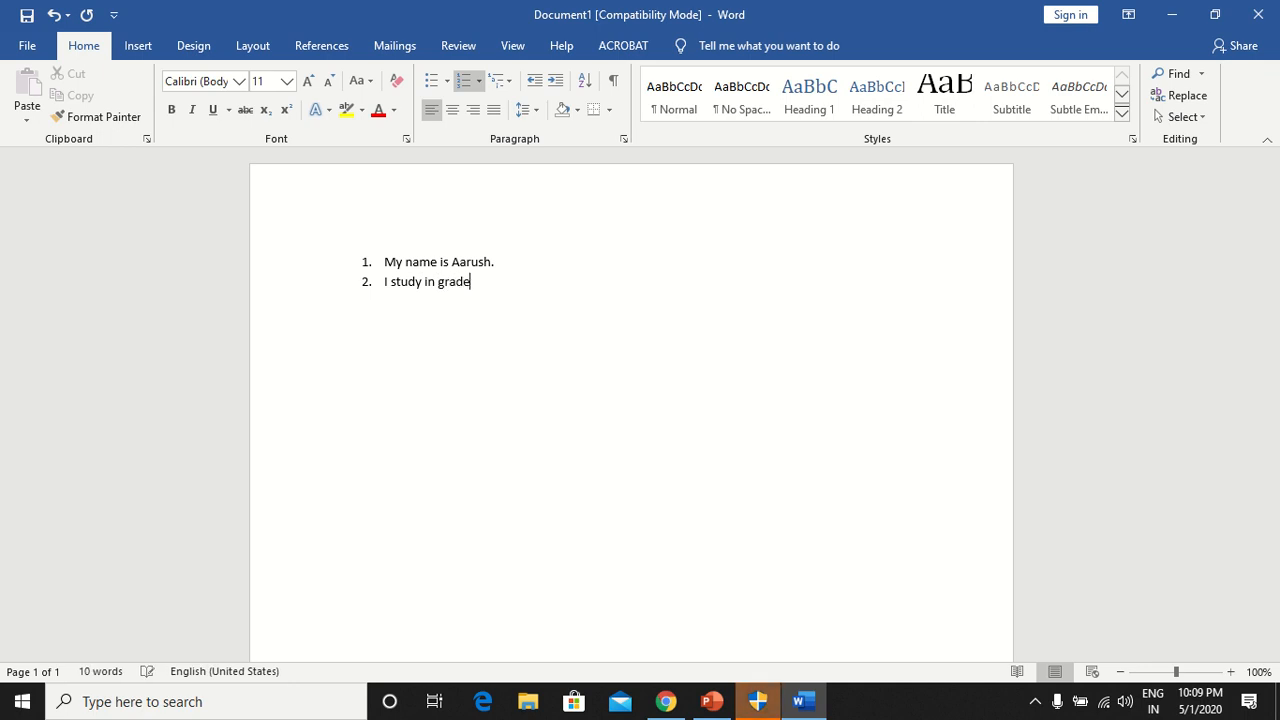
text(IV)
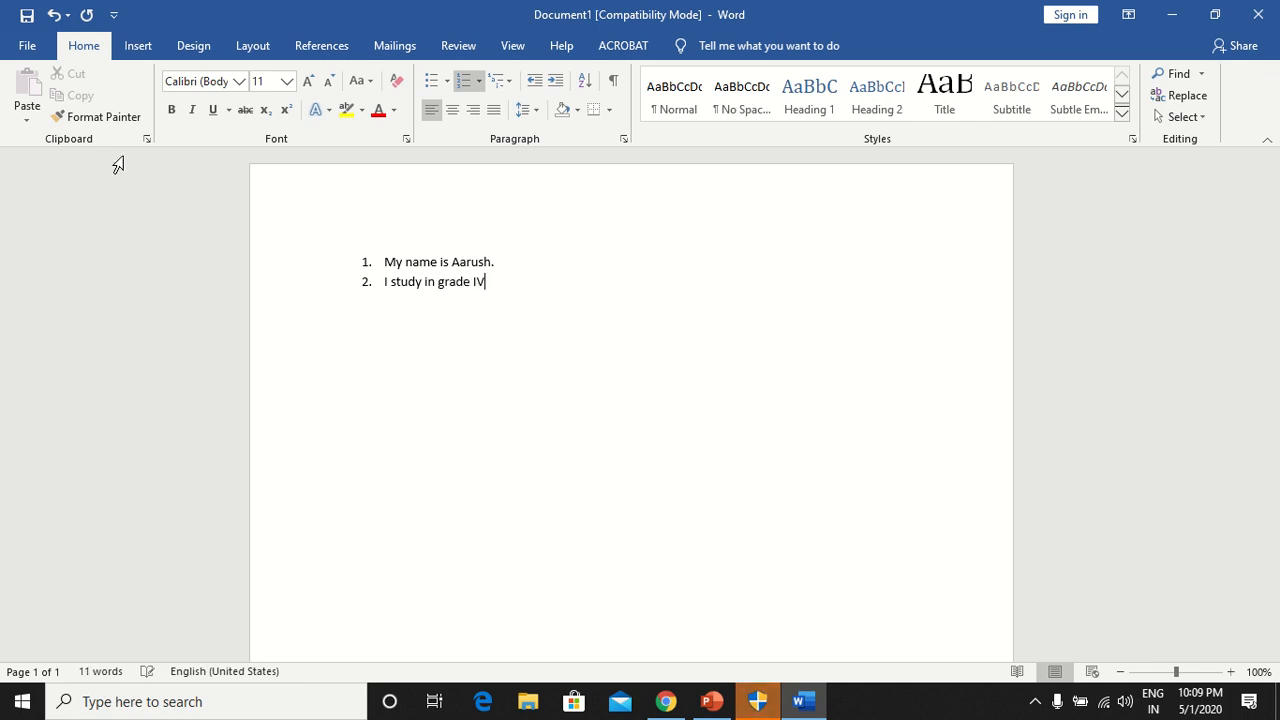
text(th.)
key(Return)
Enter "My favourite subject is computer." as the third list item.
text(I)
key(BackSpace)
key(BackSpace)
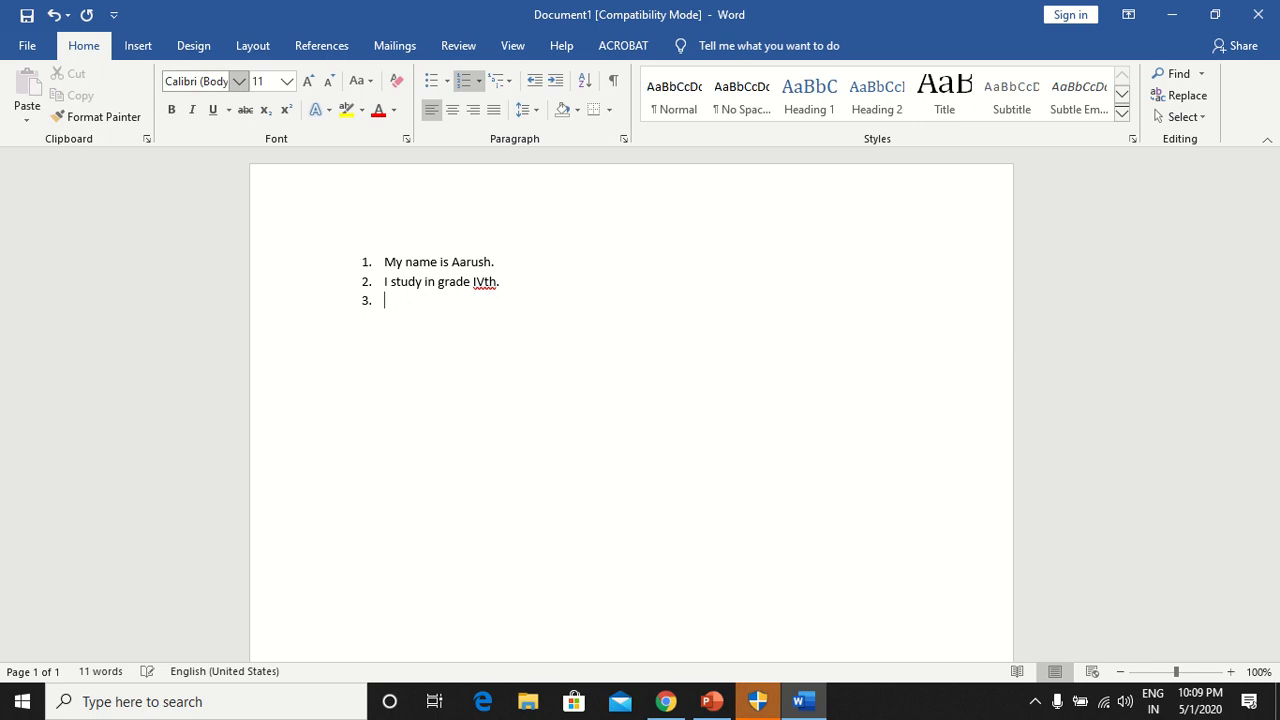
text(My fac)
key(BackSpace)
text(vourite)
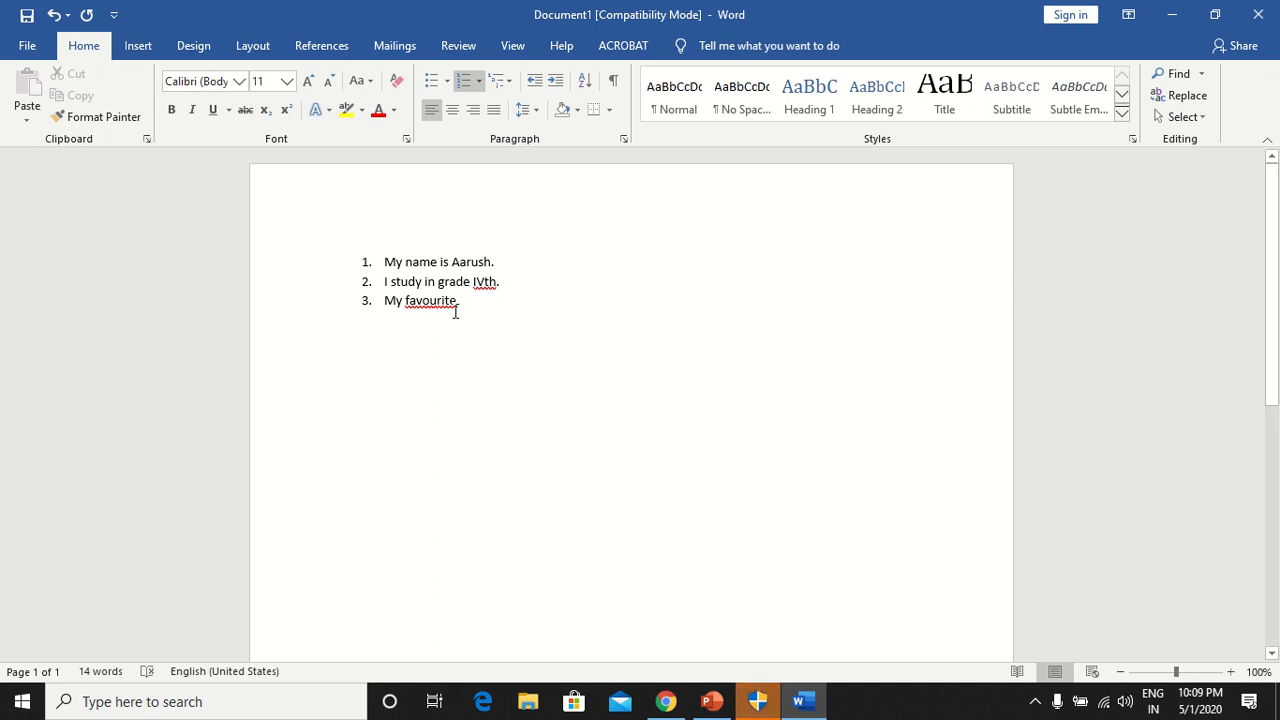
right_click(450, 303)
key(Escape)
text(subj)
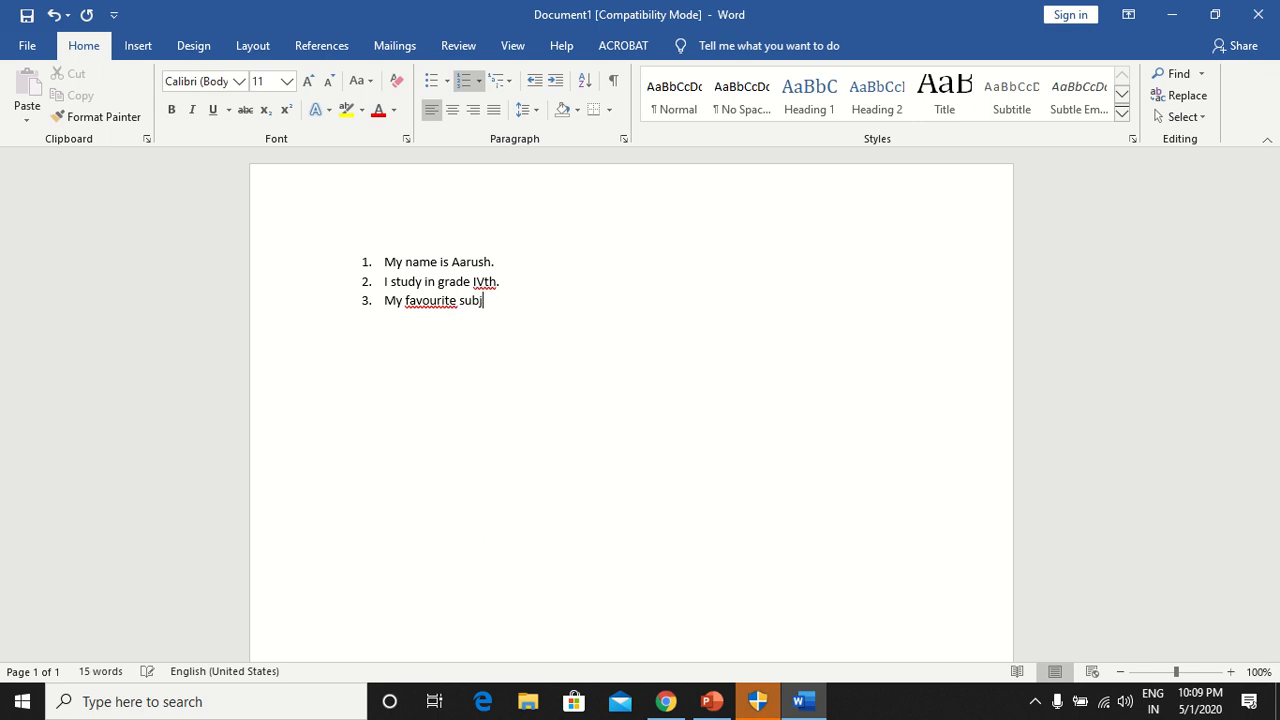
text(ect is computer.)
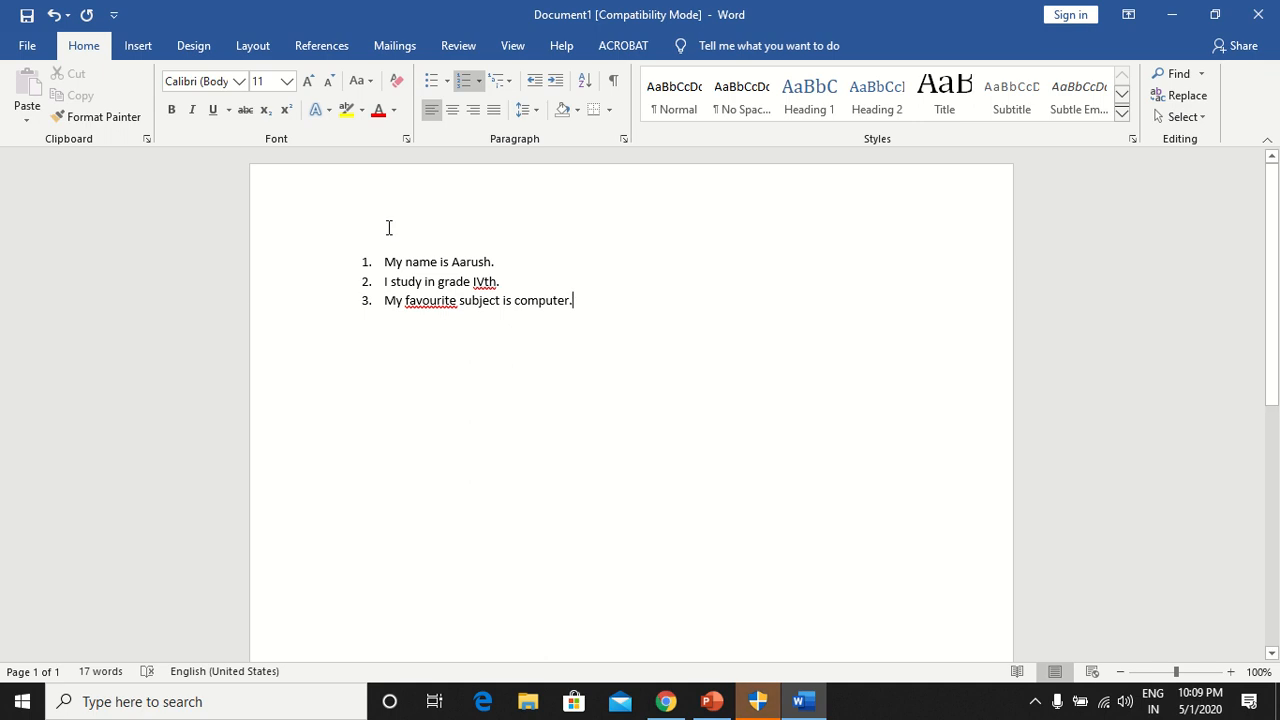
Enlarge the text of all three list items to font size 20.
drag(586, 323, 366, 258)
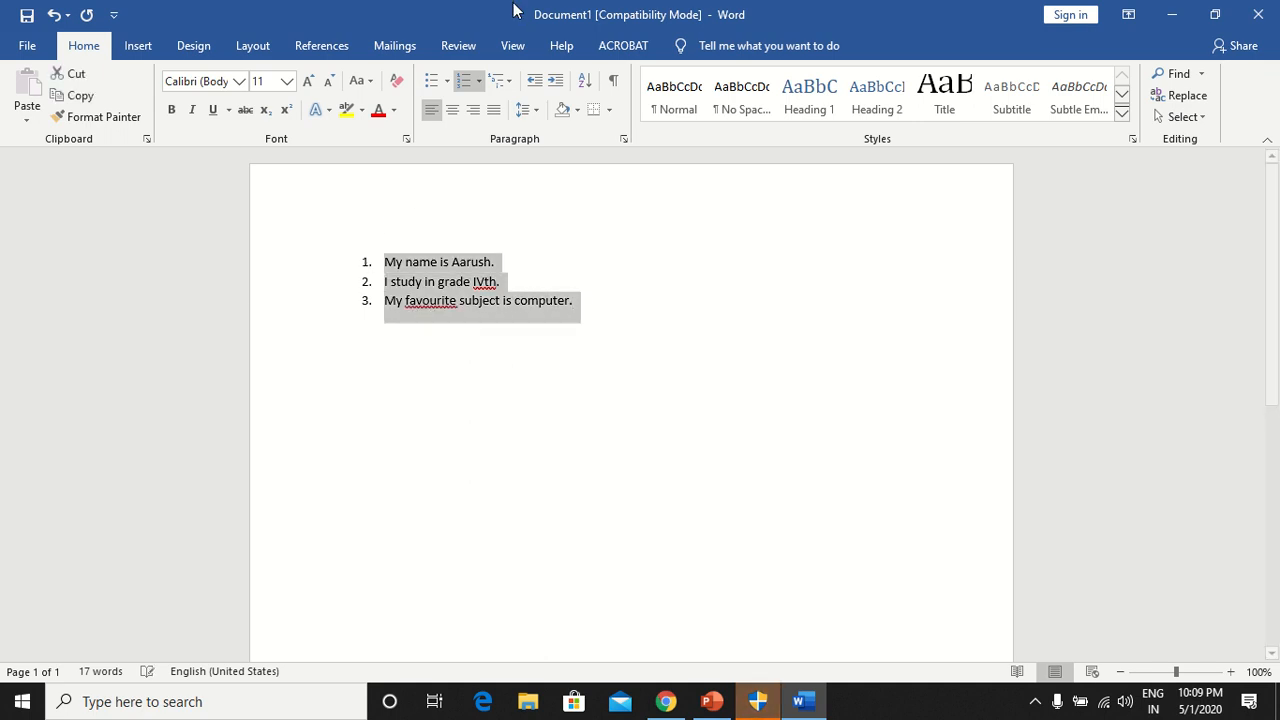
click(309, 82)
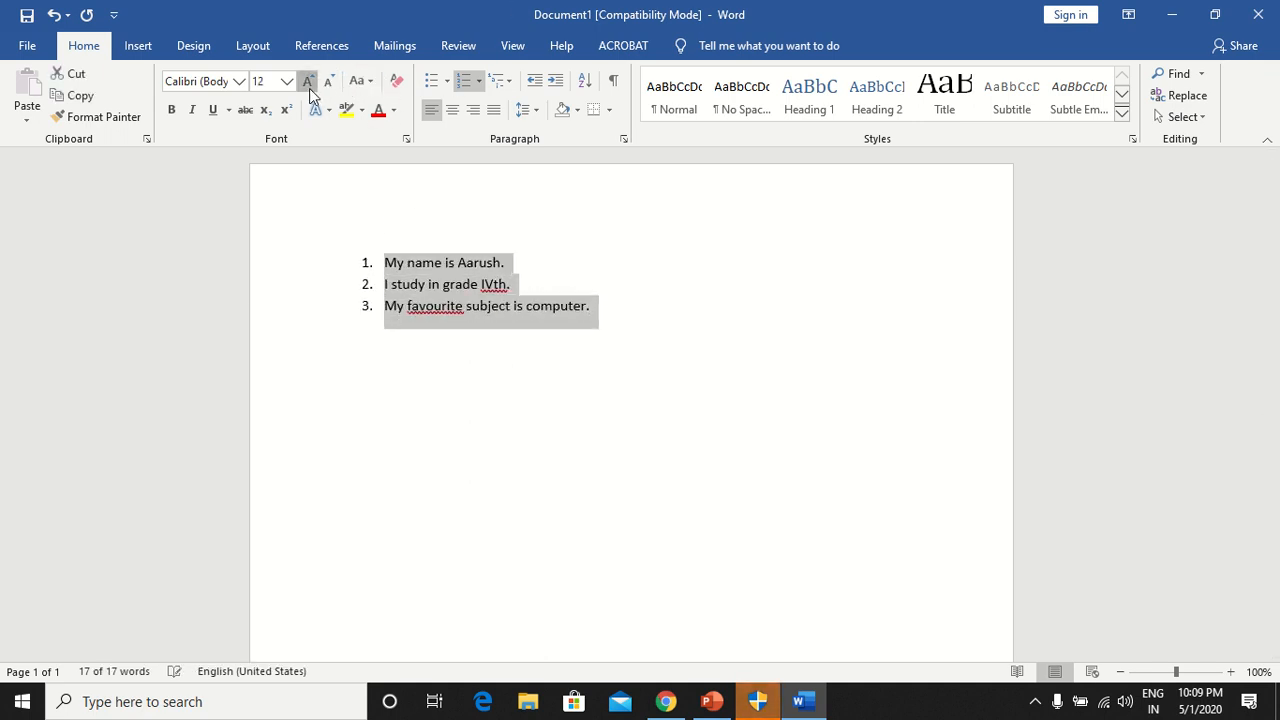
click(309, 82)
click(309, 82)
click(309, 82)
click(309, 82)
click(775, 387)
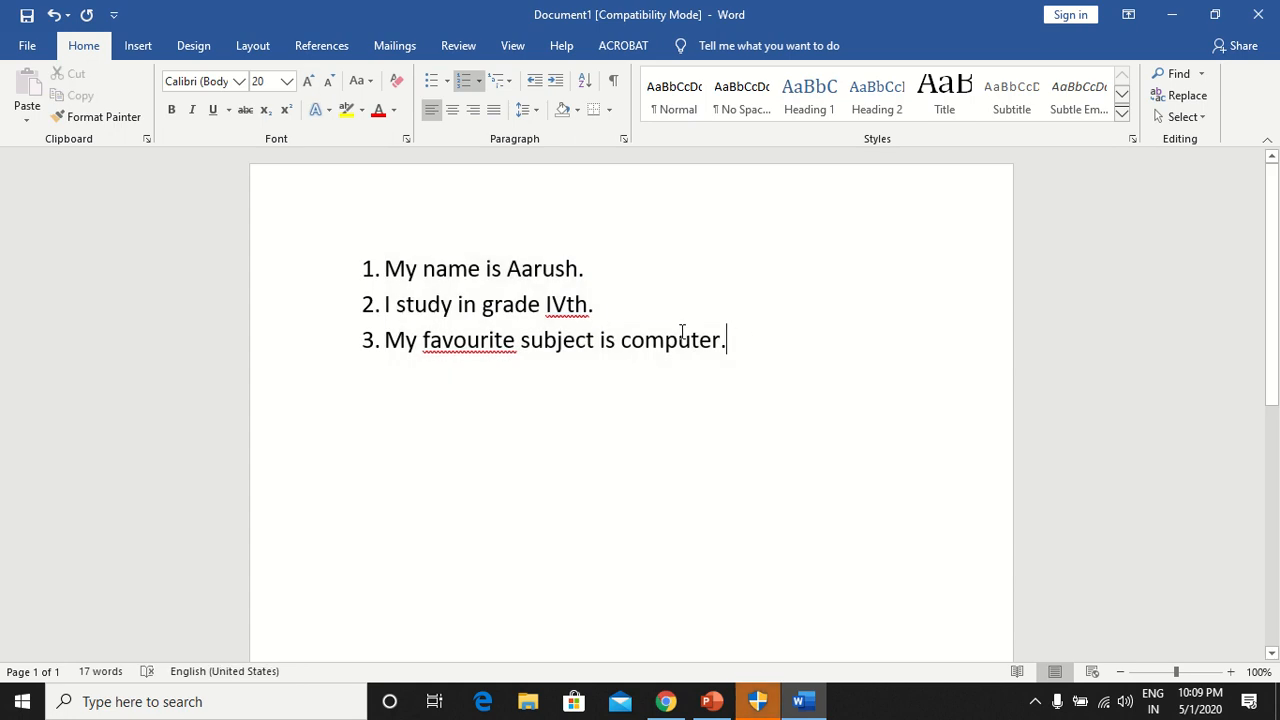
Change the font of the first list item to Forte.
drag(590, 268, 370, 288)
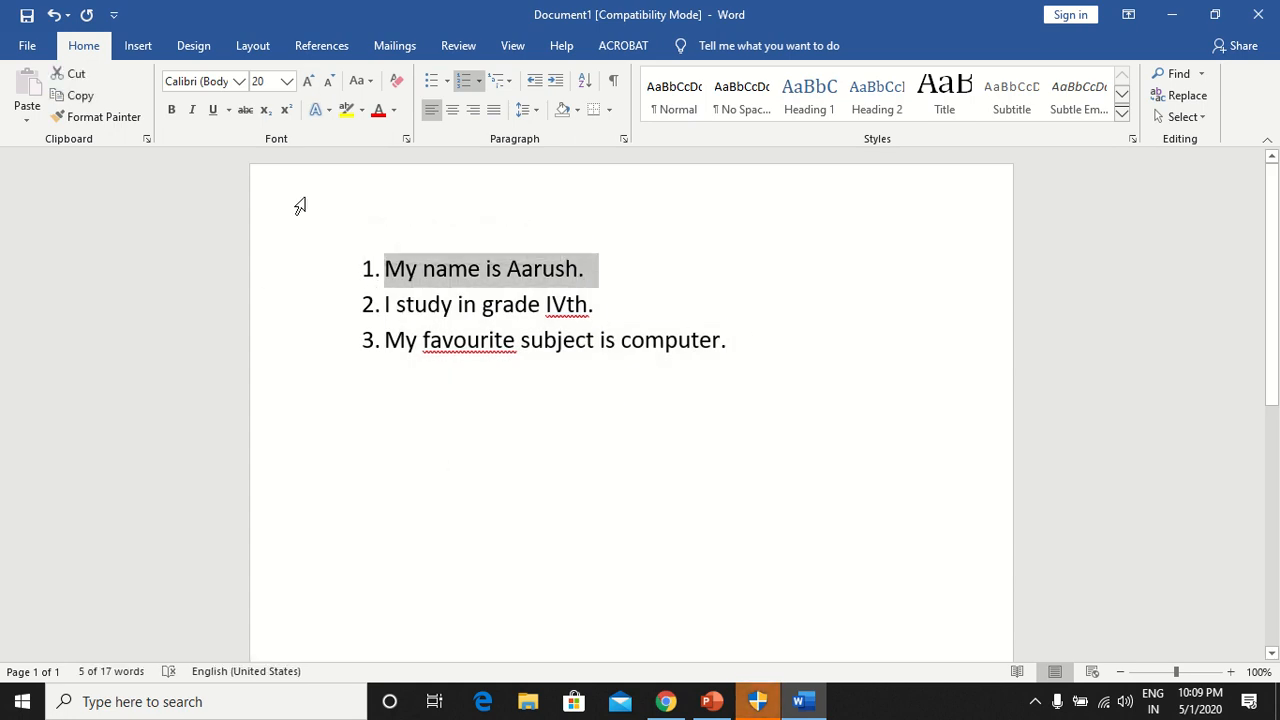
click(241, 82)
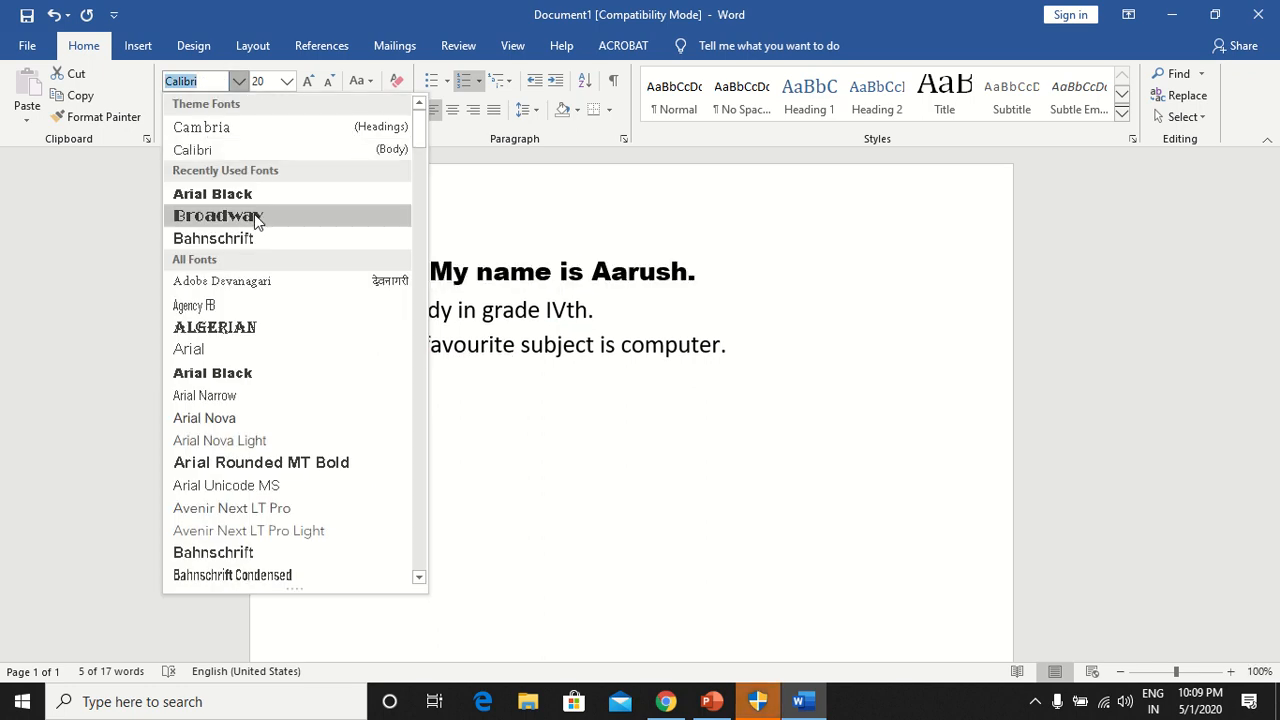
scroll(247, 457, down, 1)
scroll(247, 457, down, 15)
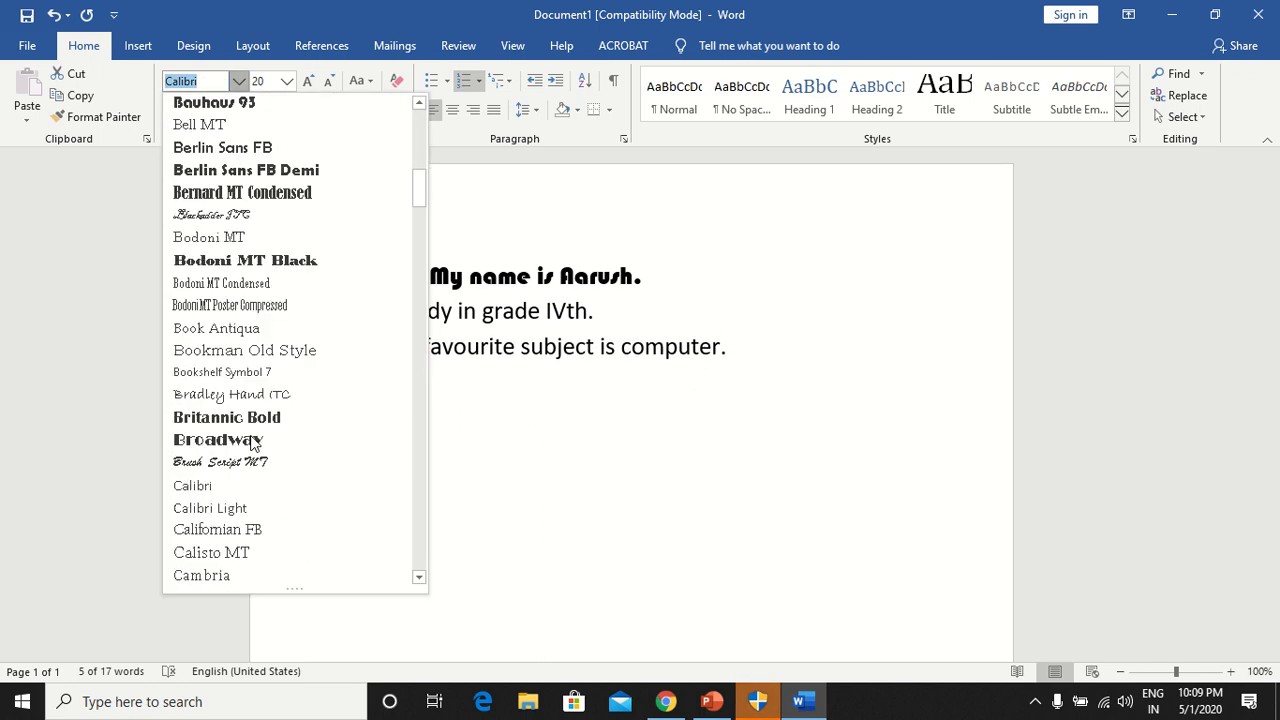
scroll(247, 484, down, 1)
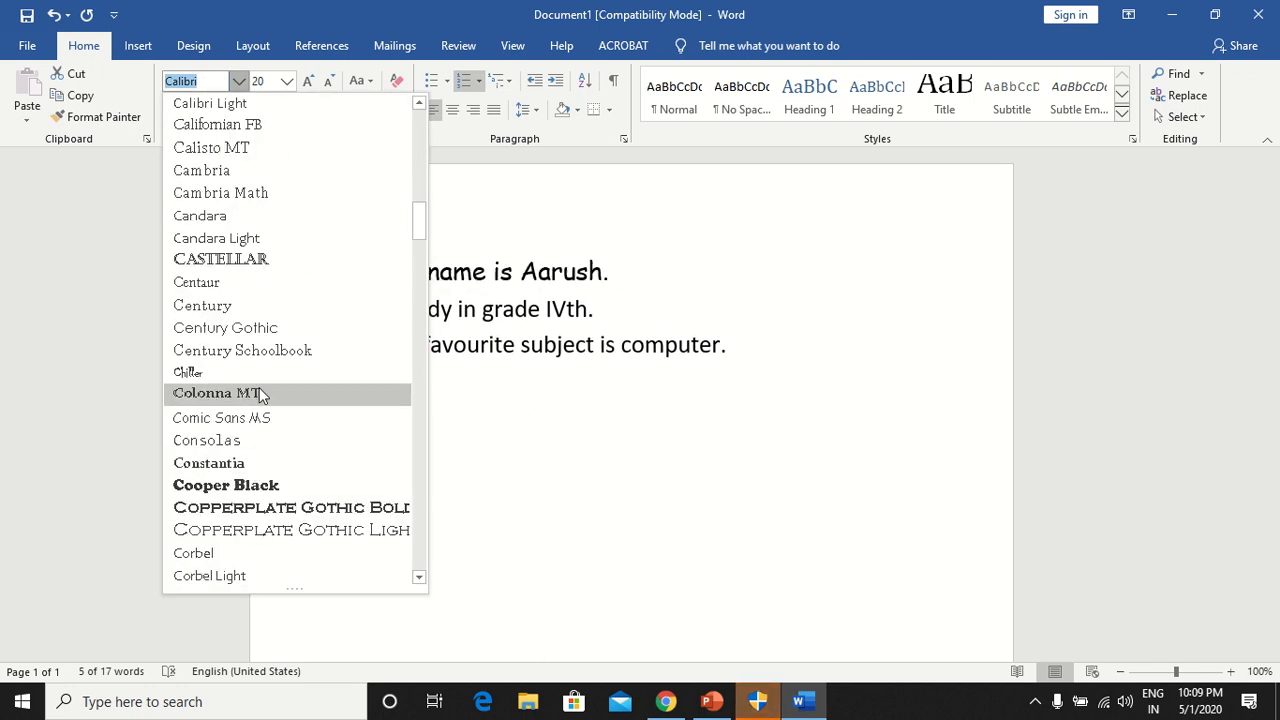
scroll(259, 387, down, 2)
scroll(251, 437, down, 4)
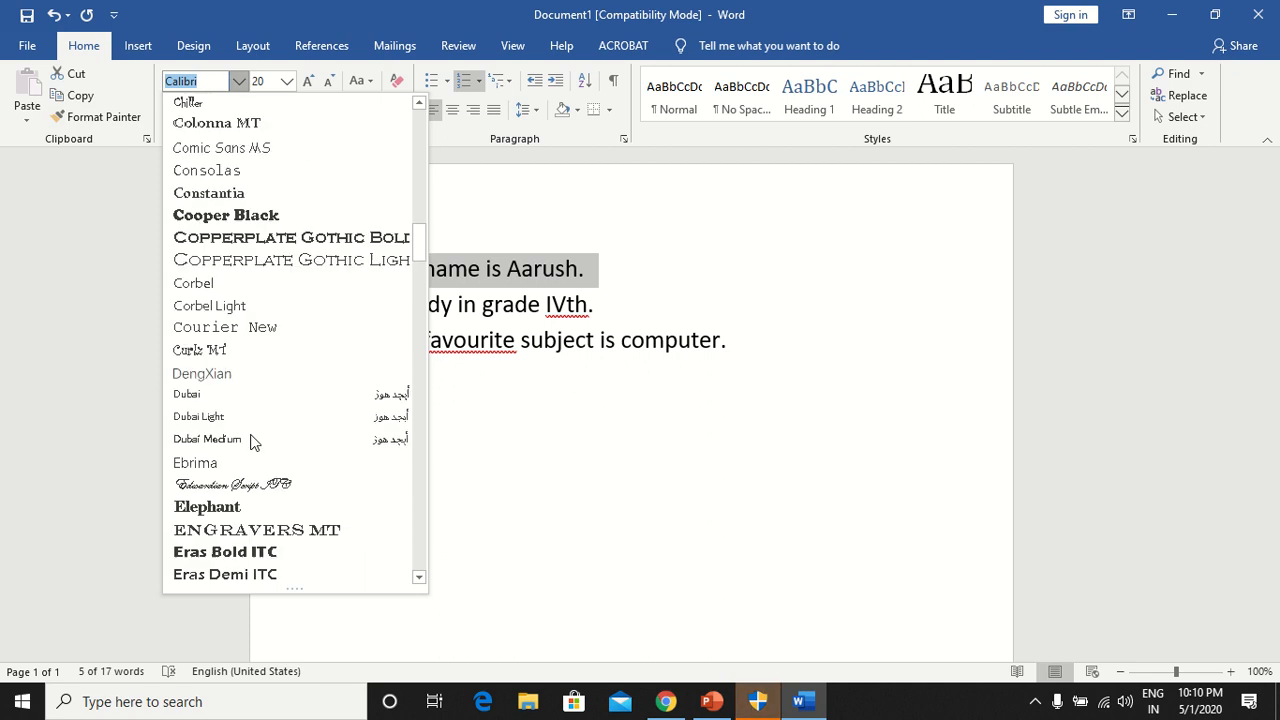
click(238, 552)
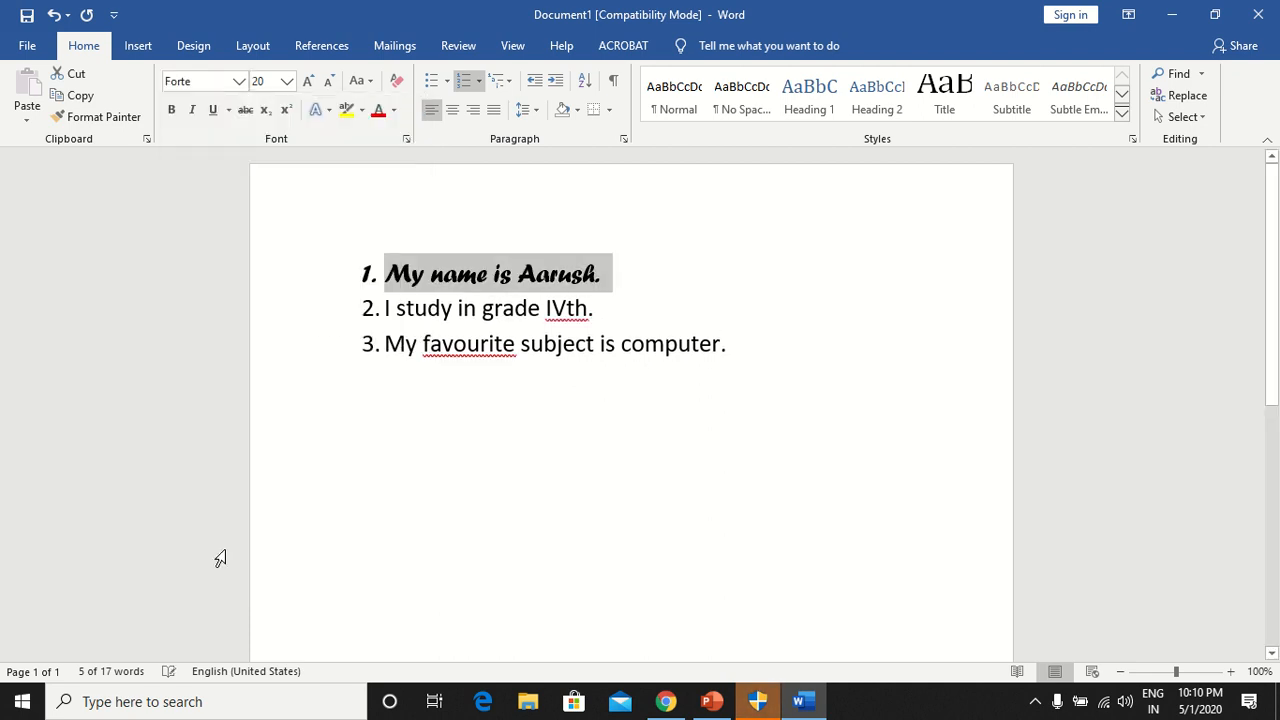
Colour the first list item's text red, after trying yellow.
click(394, 110)
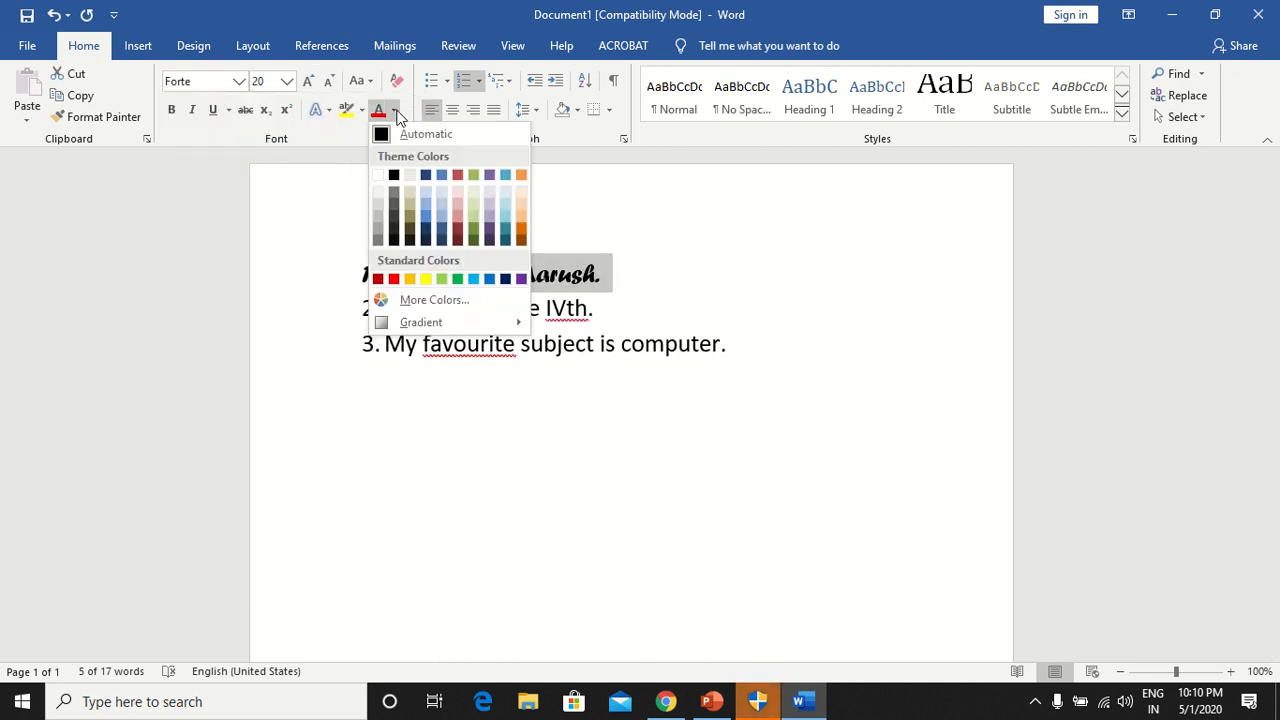
click(426, 281)
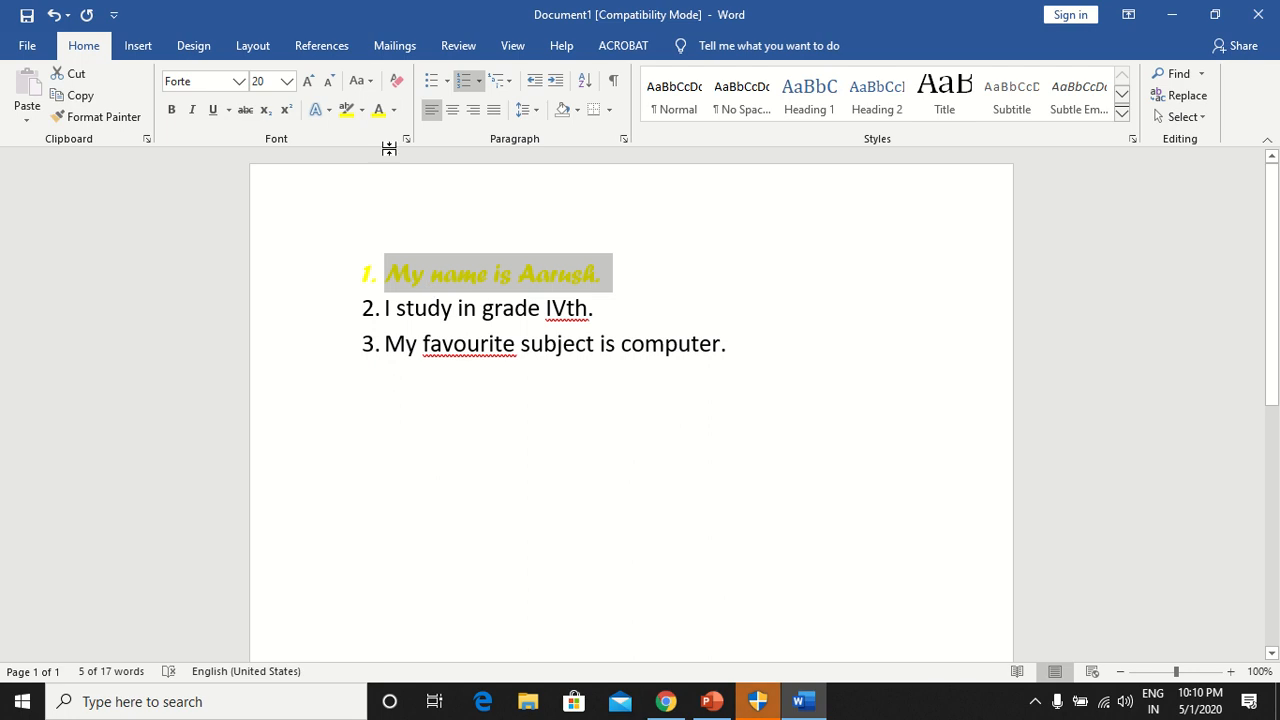
click(394, 110)
click(394, 280)
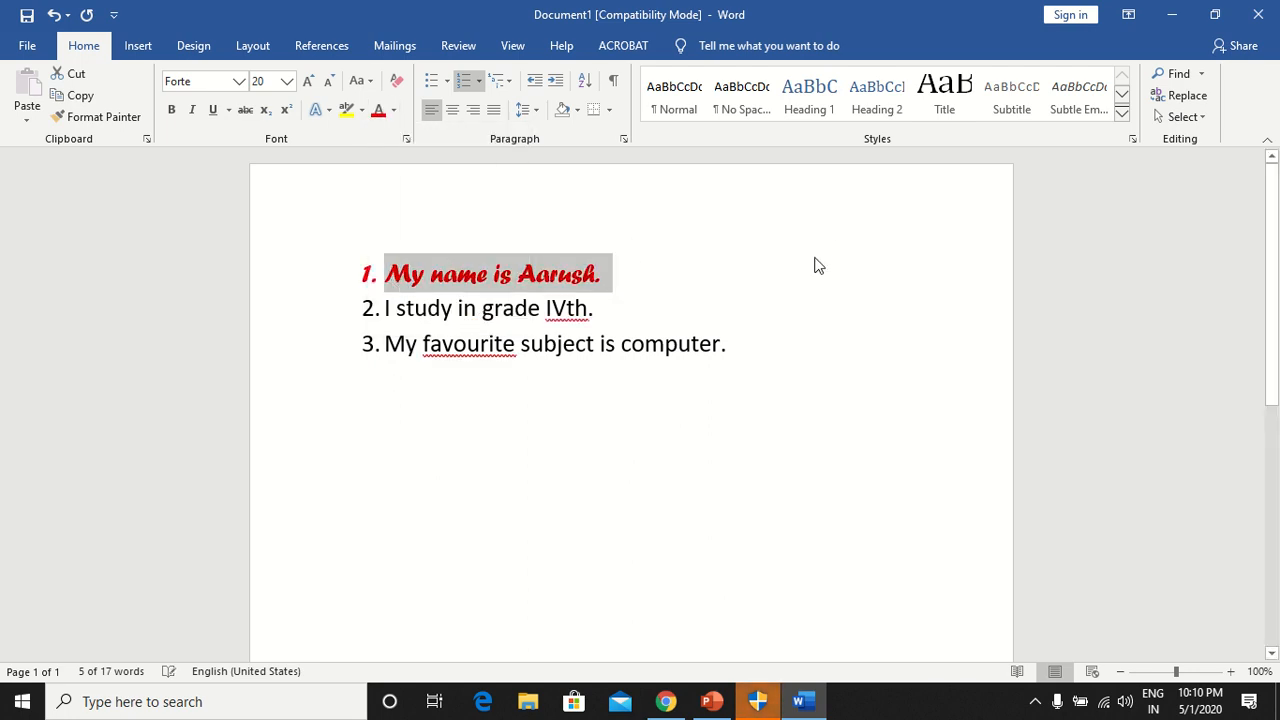
Enlarge the first list item's text to font size 26.
click(307, 82)
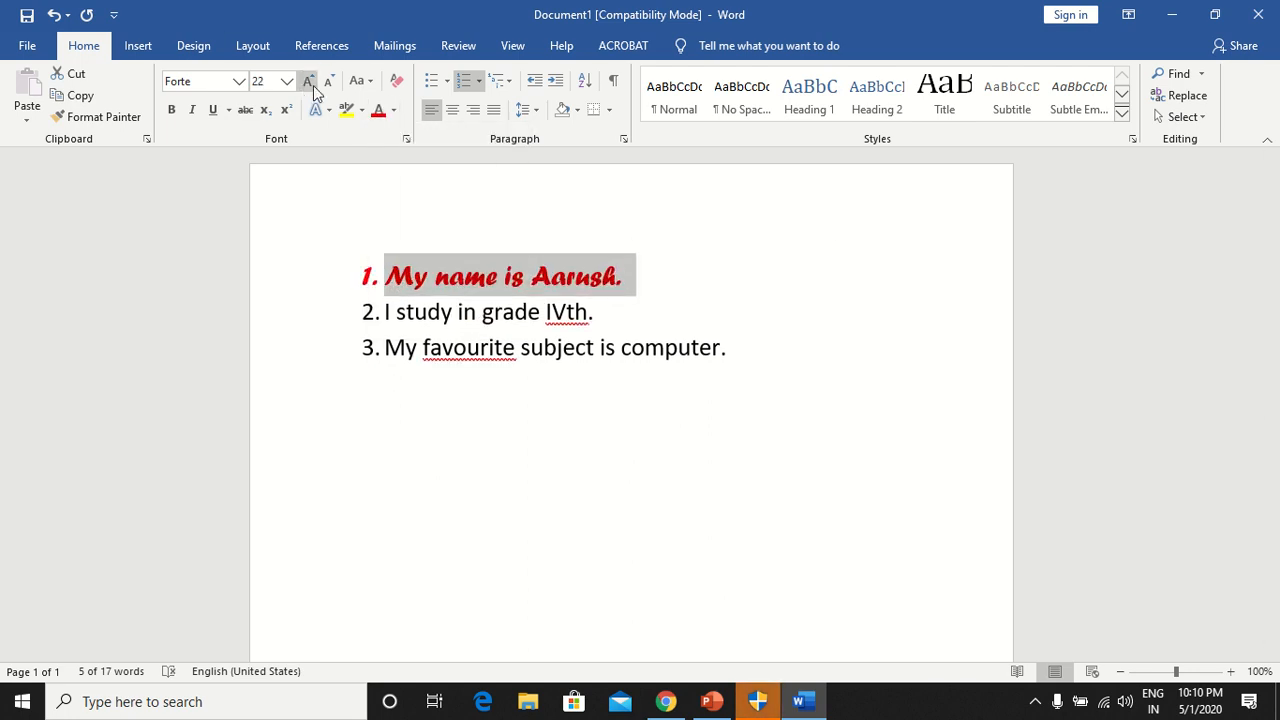
click(307, 82)
click(307, 82)
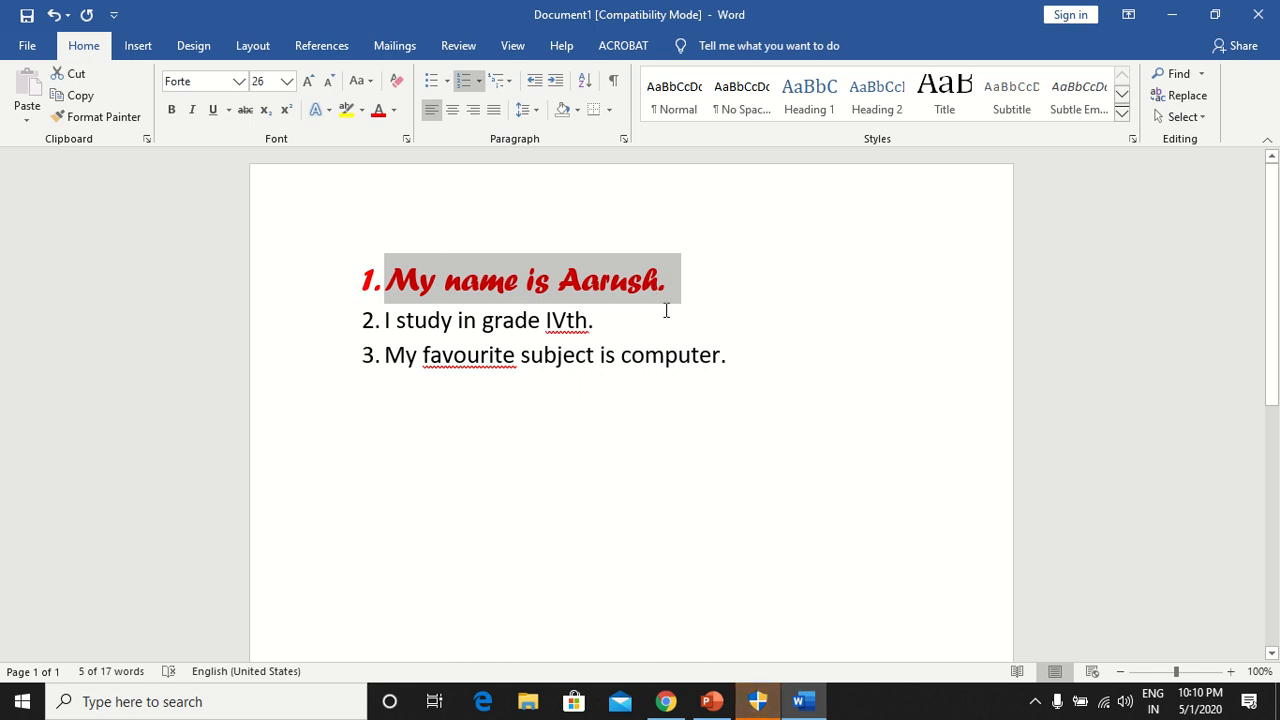
click(742, 308)
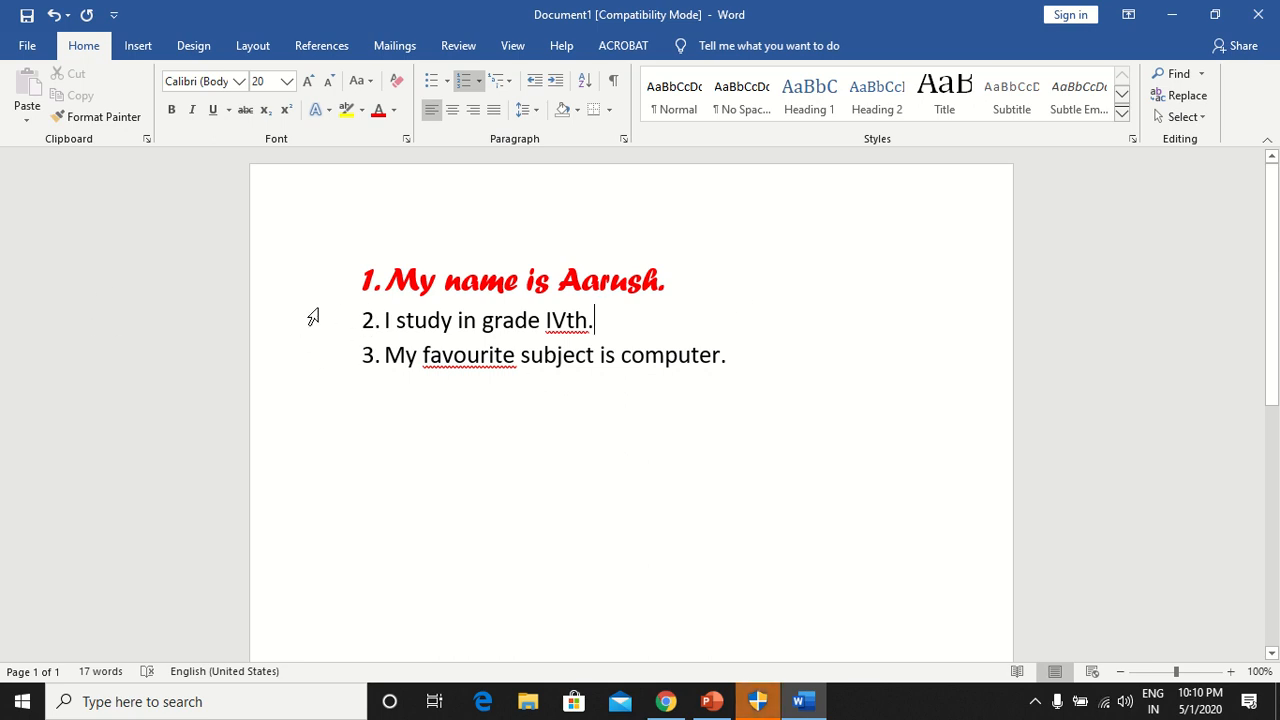
Copy the first list item's formatting onto the third list item with Format Painter.
drag(677, 280, 646, 281)
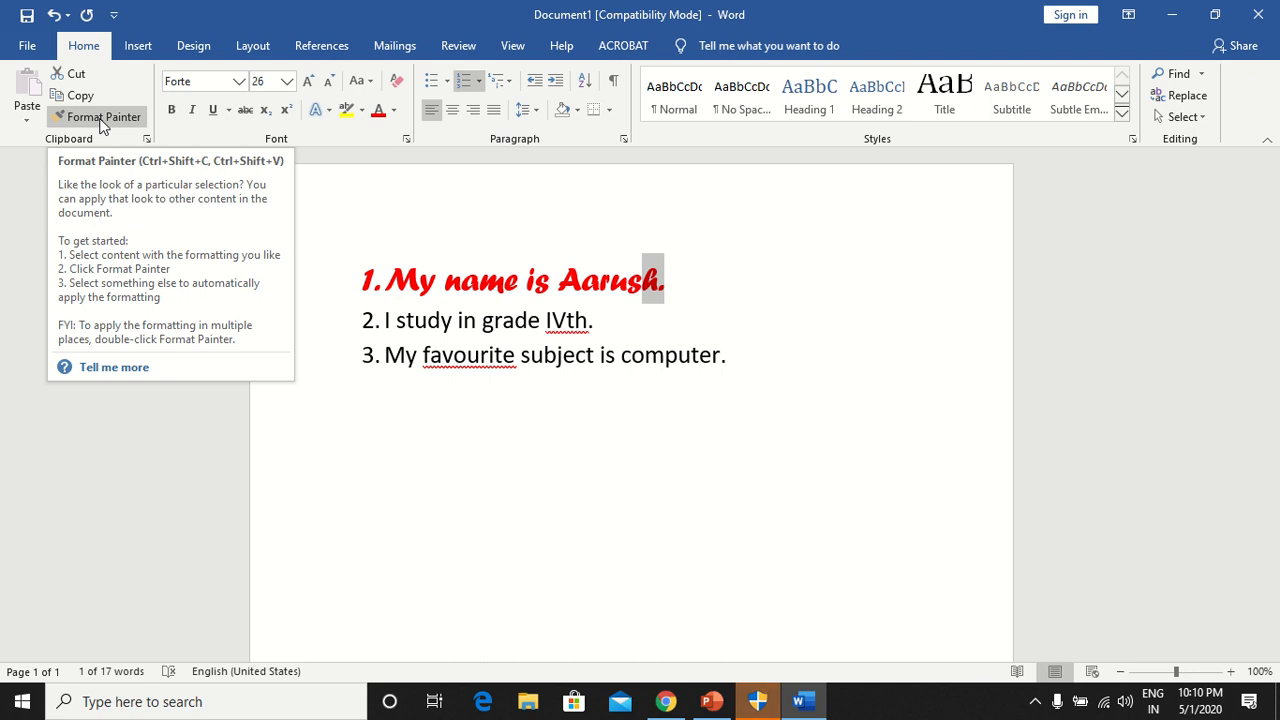
click(104, 124)
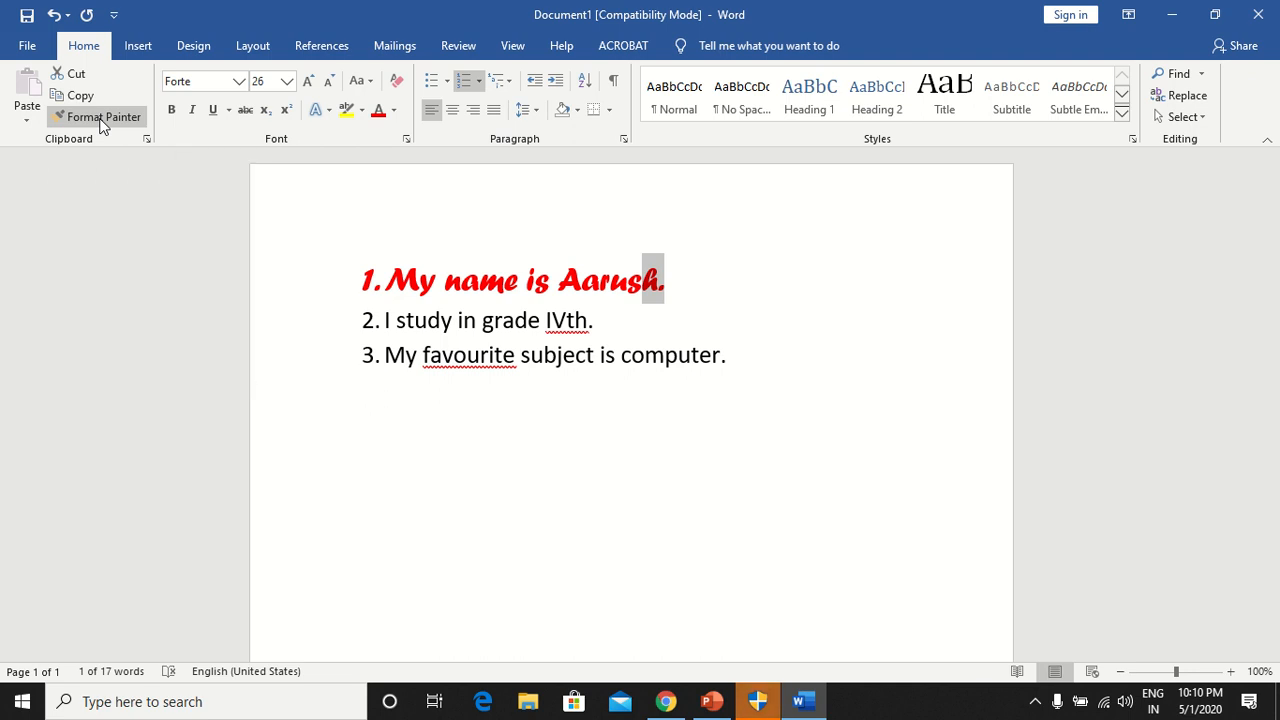
click(100, 124)
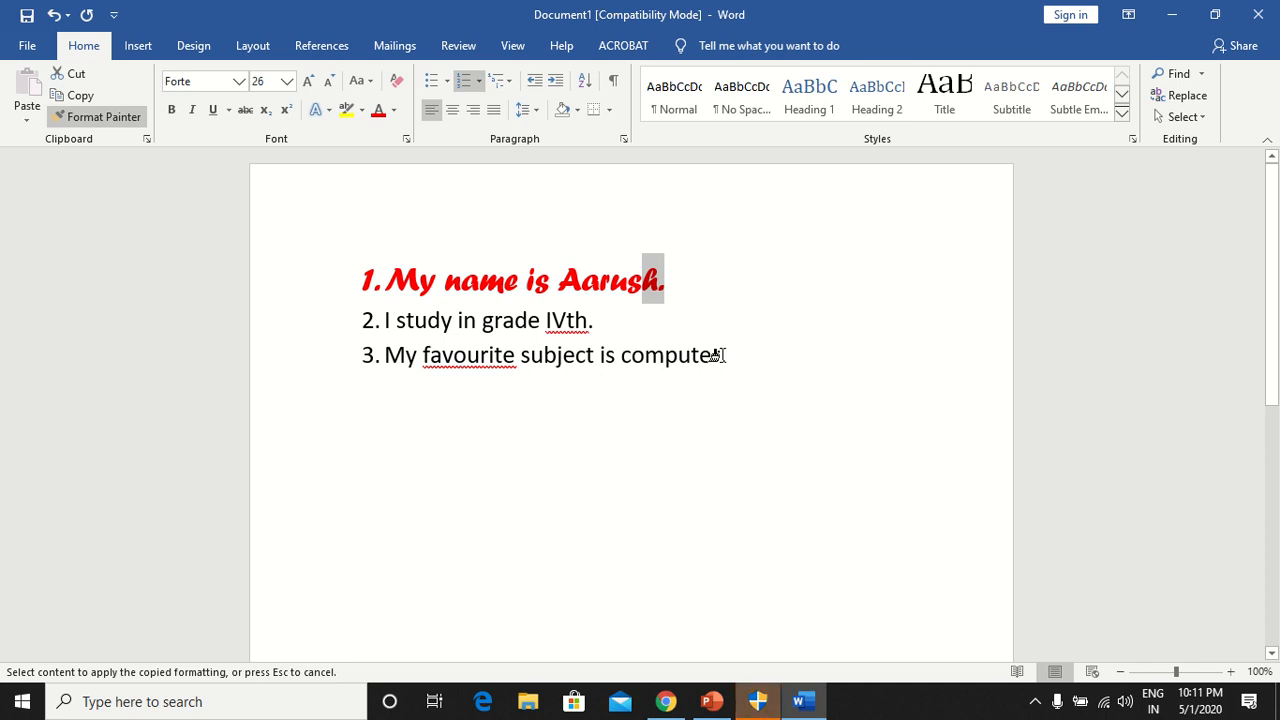
drag(714, 356, 346, 356)
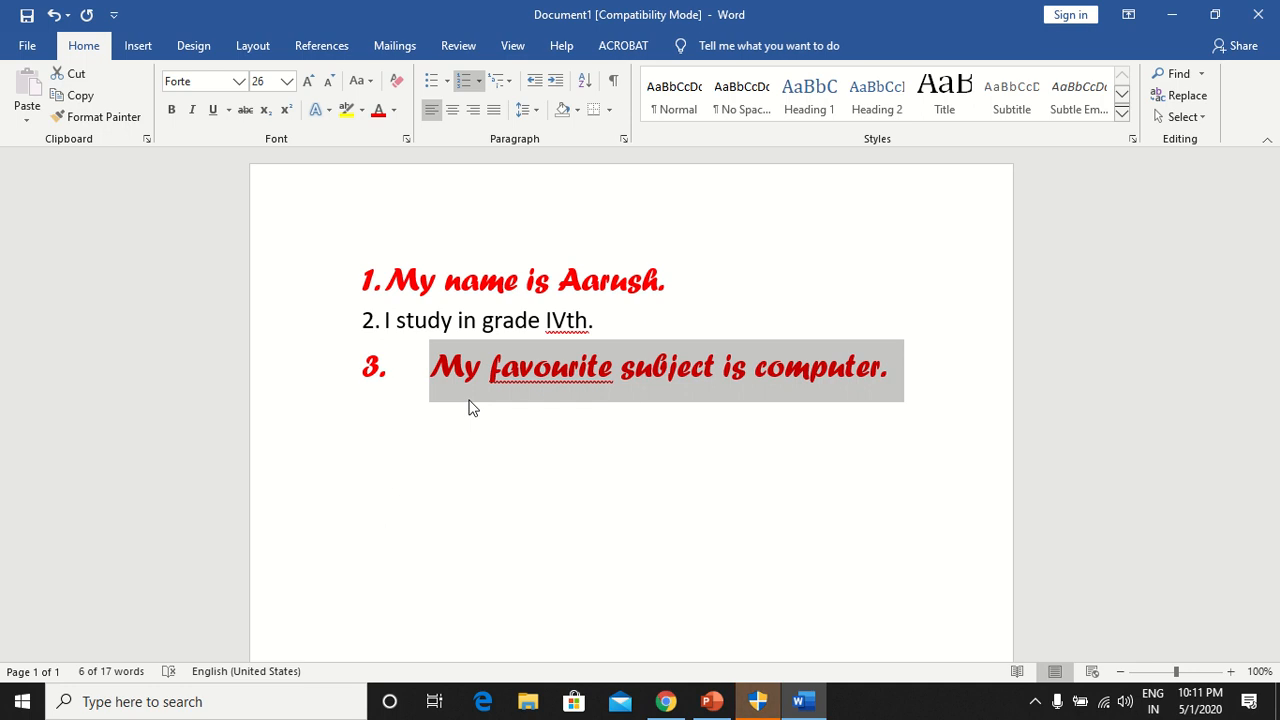
Copy the third list item's formatting onto the second list item with Format Painter.
click(535, 368)
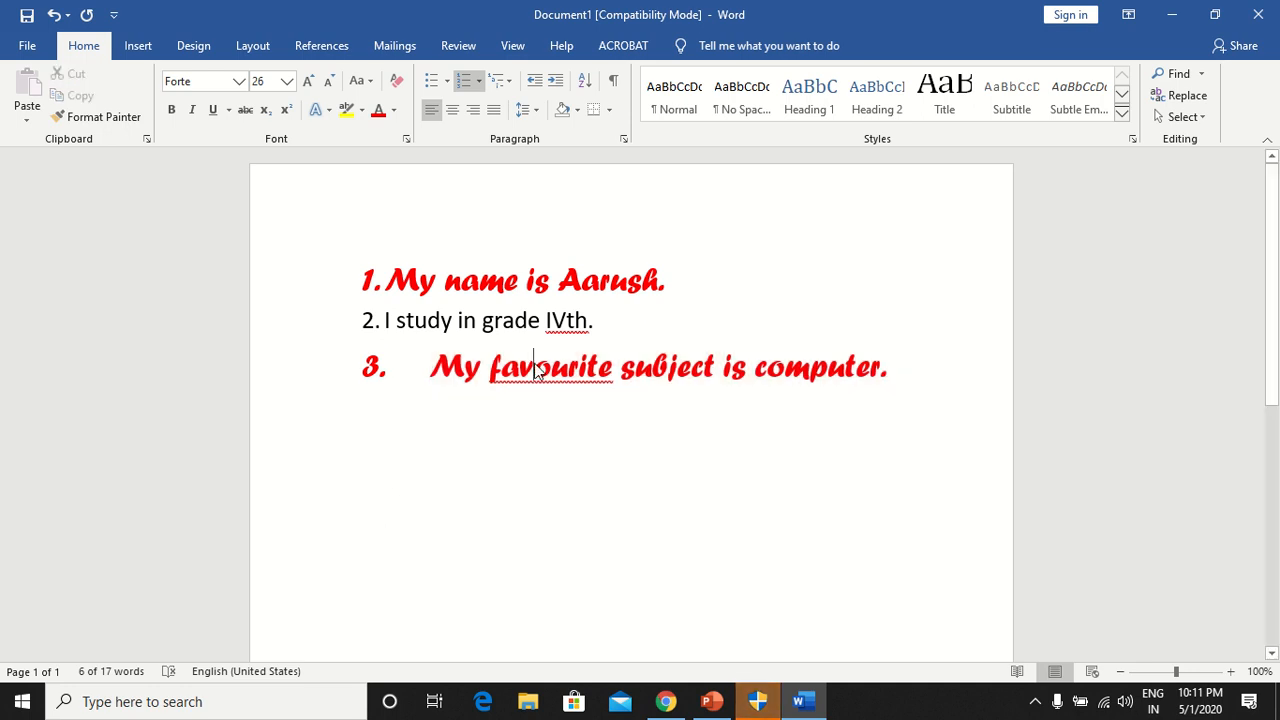
drag(907, 369, 374, 377)
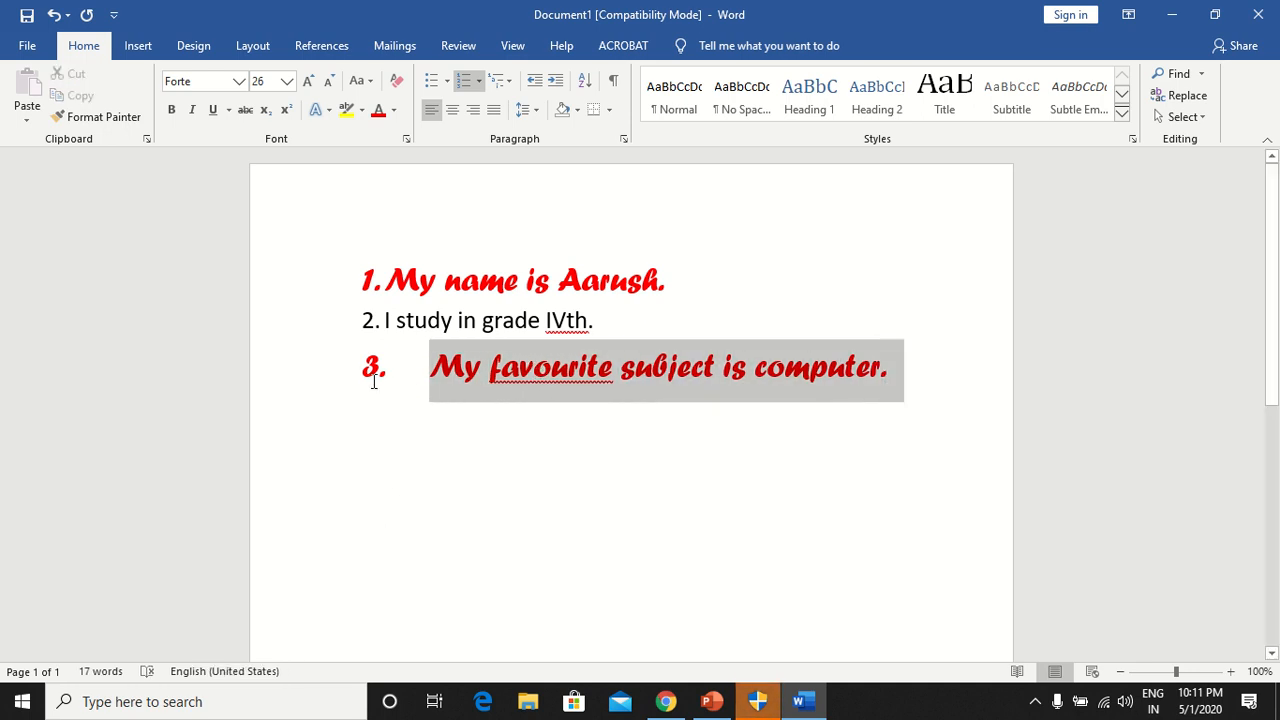
click(106, 118)
mouse_move(634, 323)
mouse_down()
mouse_move(366, 331)
mouse_move(370, 341)
mouse_up()
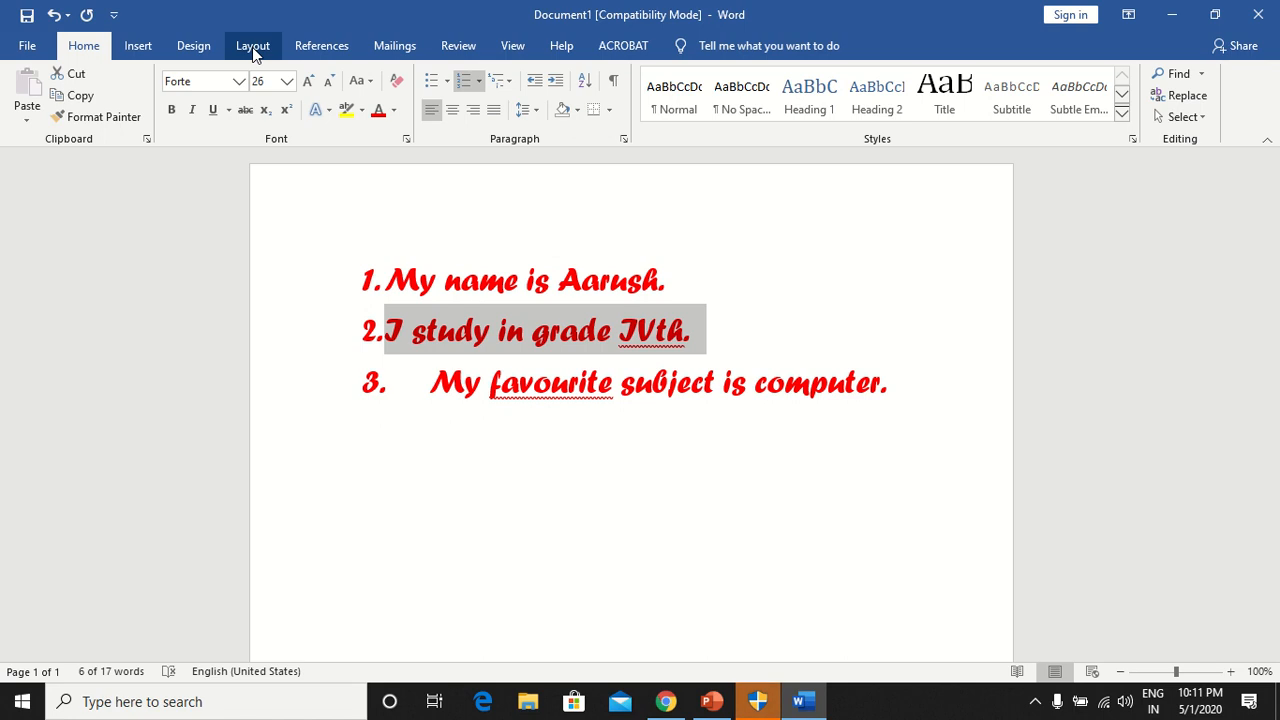
Copy the third list item's sentence and paste it as a new item numbered 4 below the list.
click(962, 391)
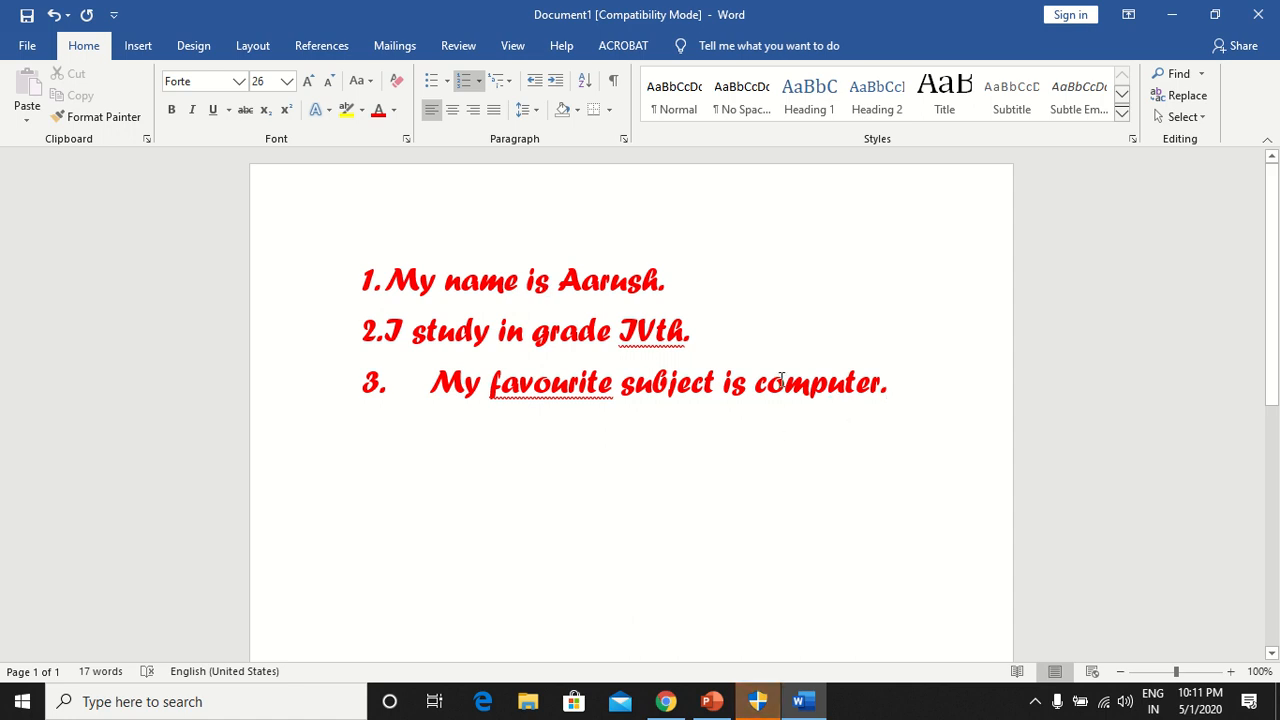
drag(903, 391, 394, 401)
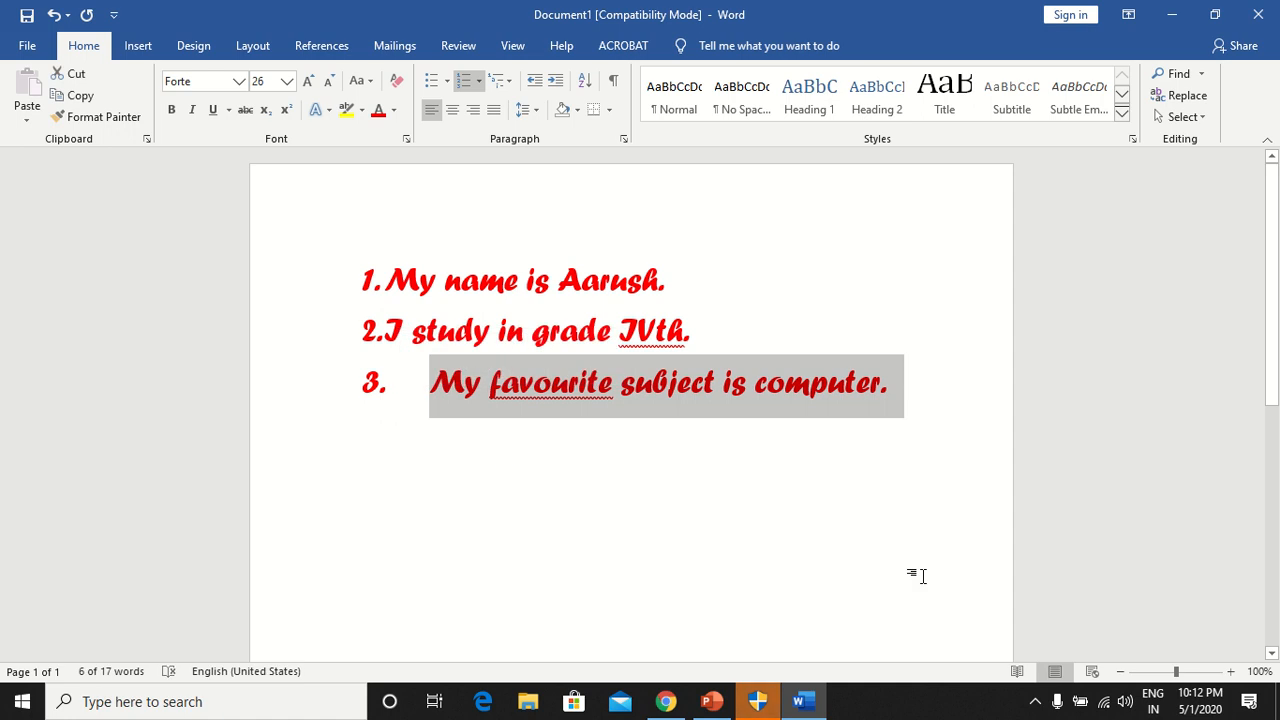
key(ctrl+c)
click(951, 432)
key(Return)
text(4.)
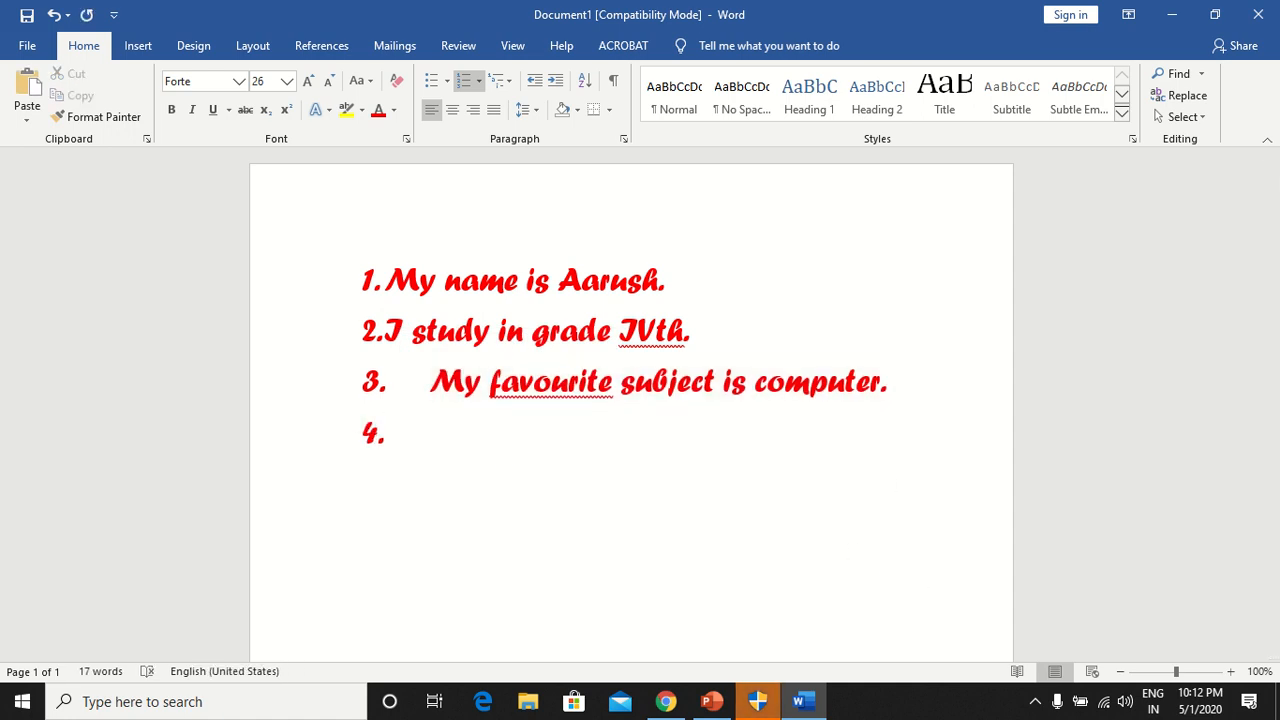
key(ctrl+v)
Paste the same sentence again as items 5 and 6, leaving no empty seventh item.
key(Return)
text(5.)
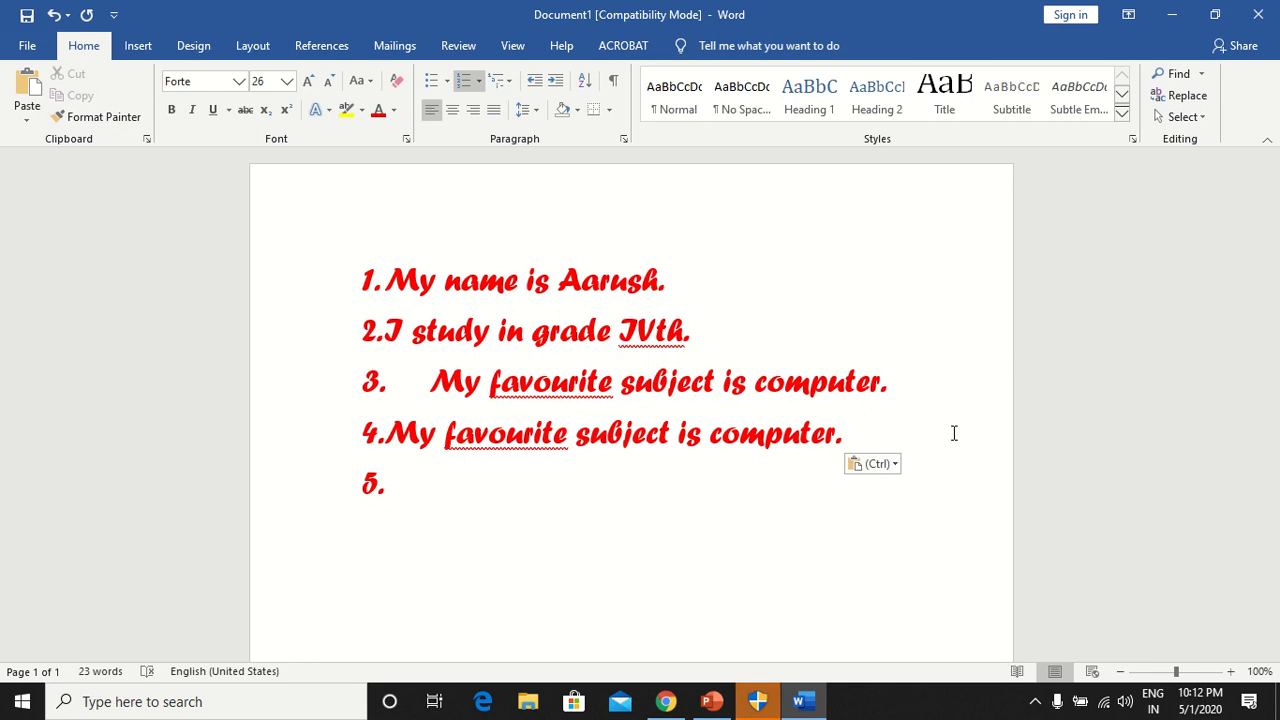
key(ctrl+v)
key(Return)
text(6.)
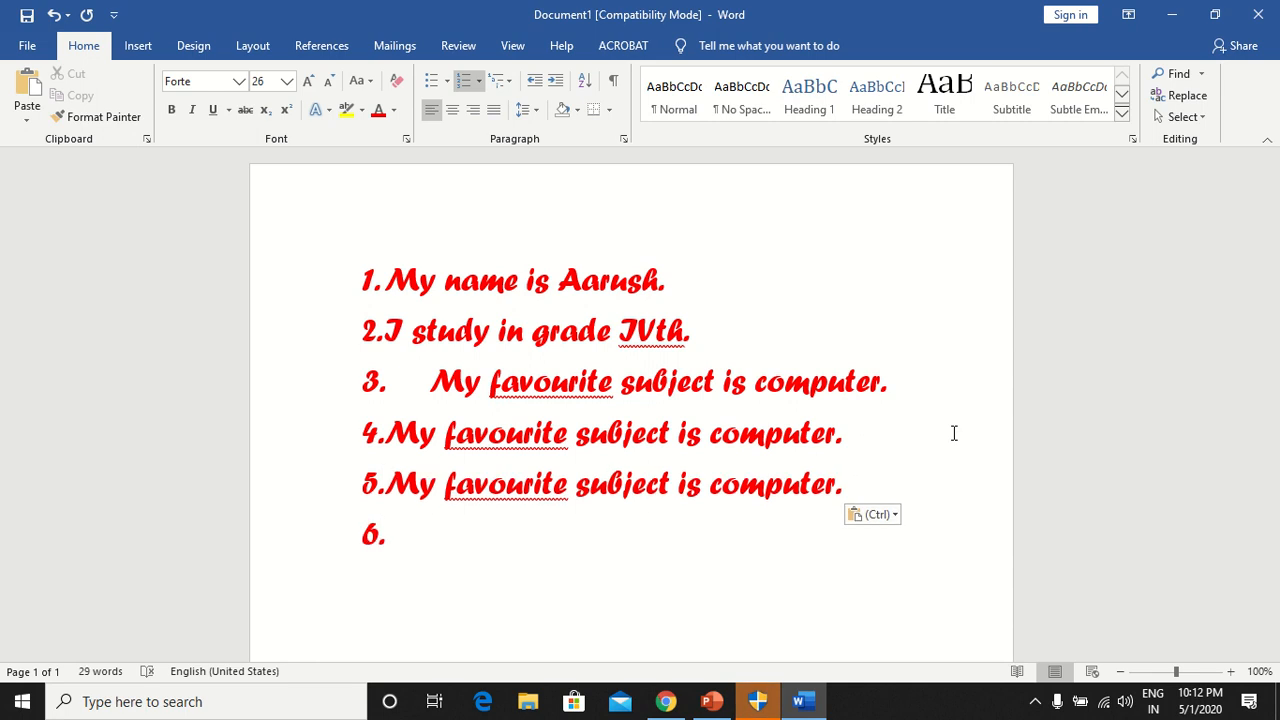
key(ctrl+v)
key(Return)
text(7.)
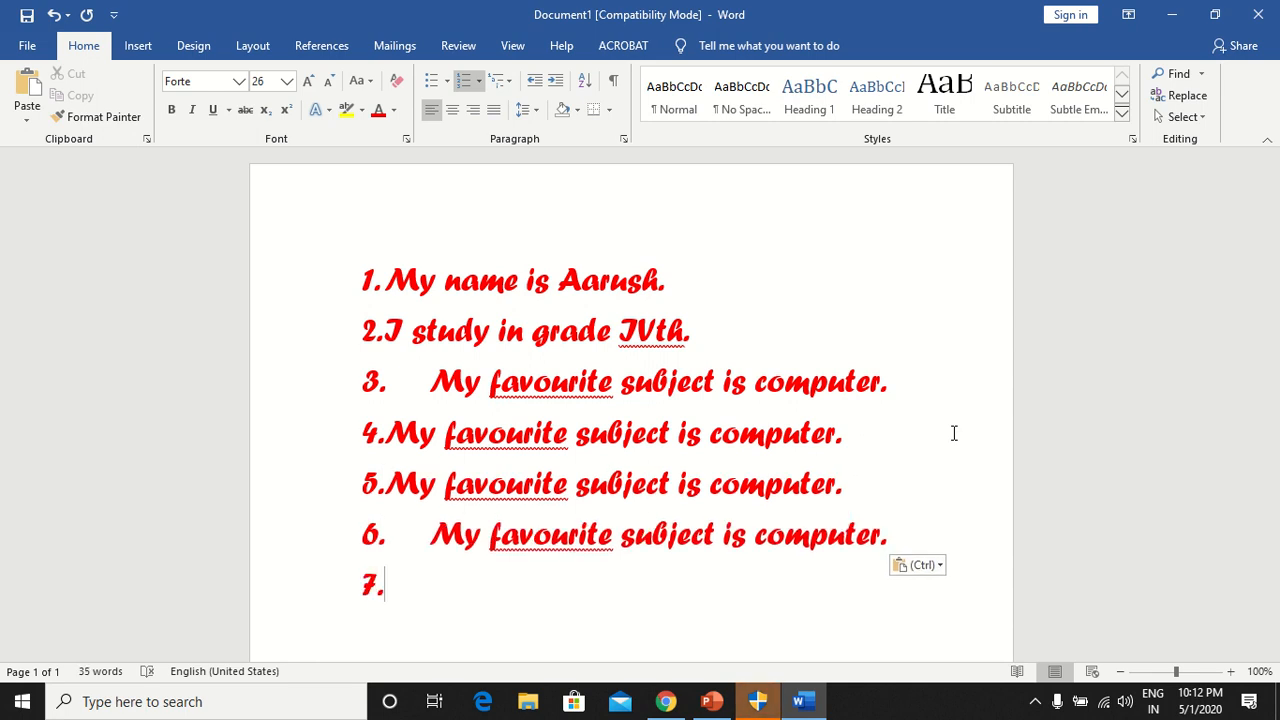
key(BackSpace)
key(BackSpace)
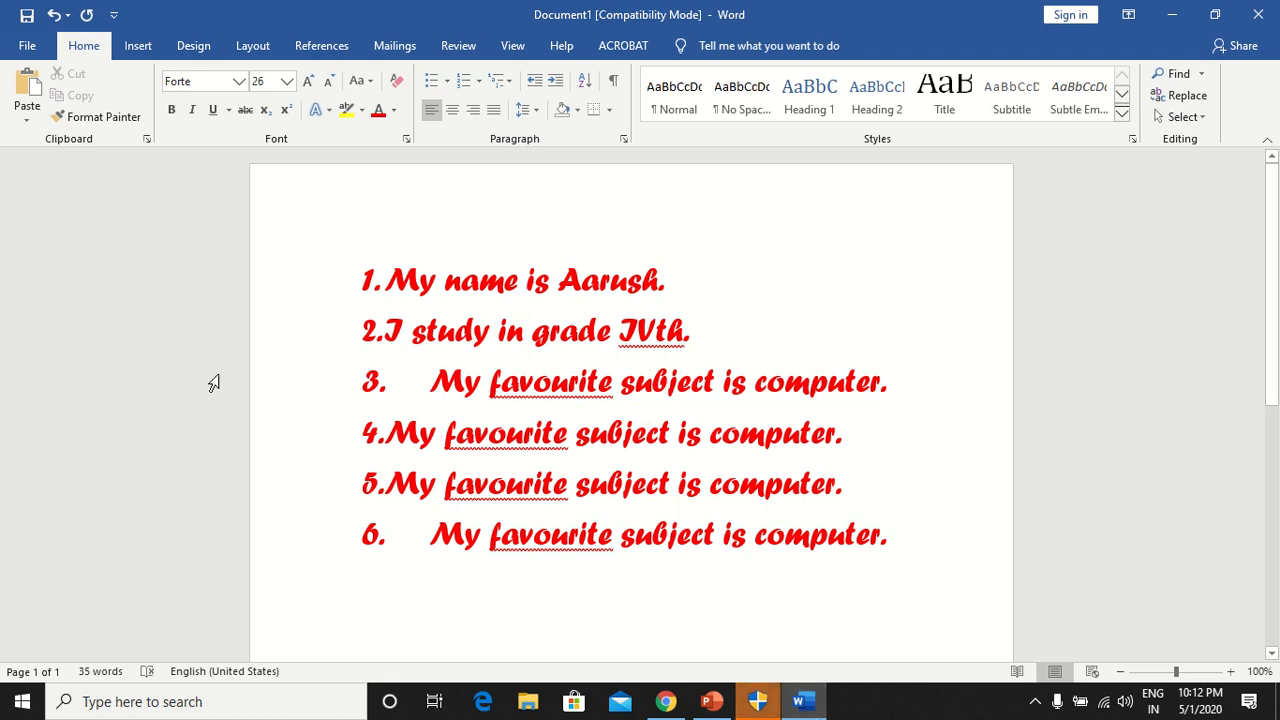
Search the document for "computer", look through the matches and the navigation views, and close the search.
click(1180, 75)
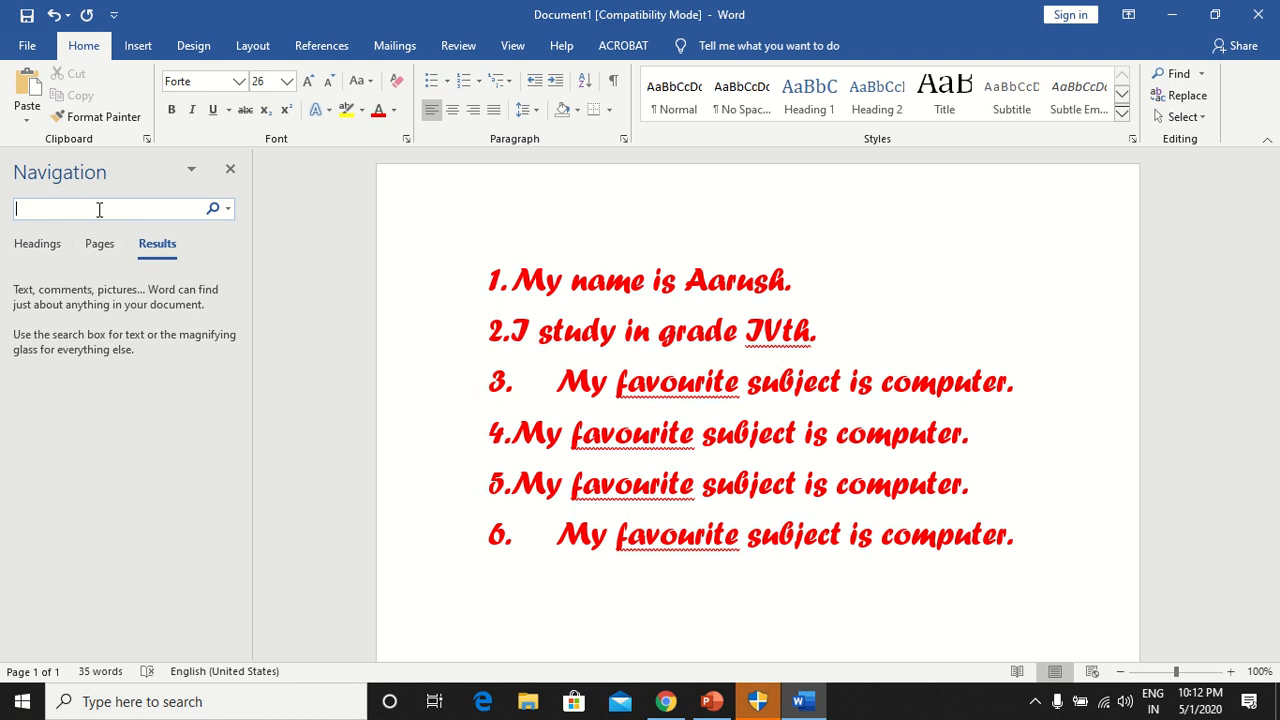
text(computer)
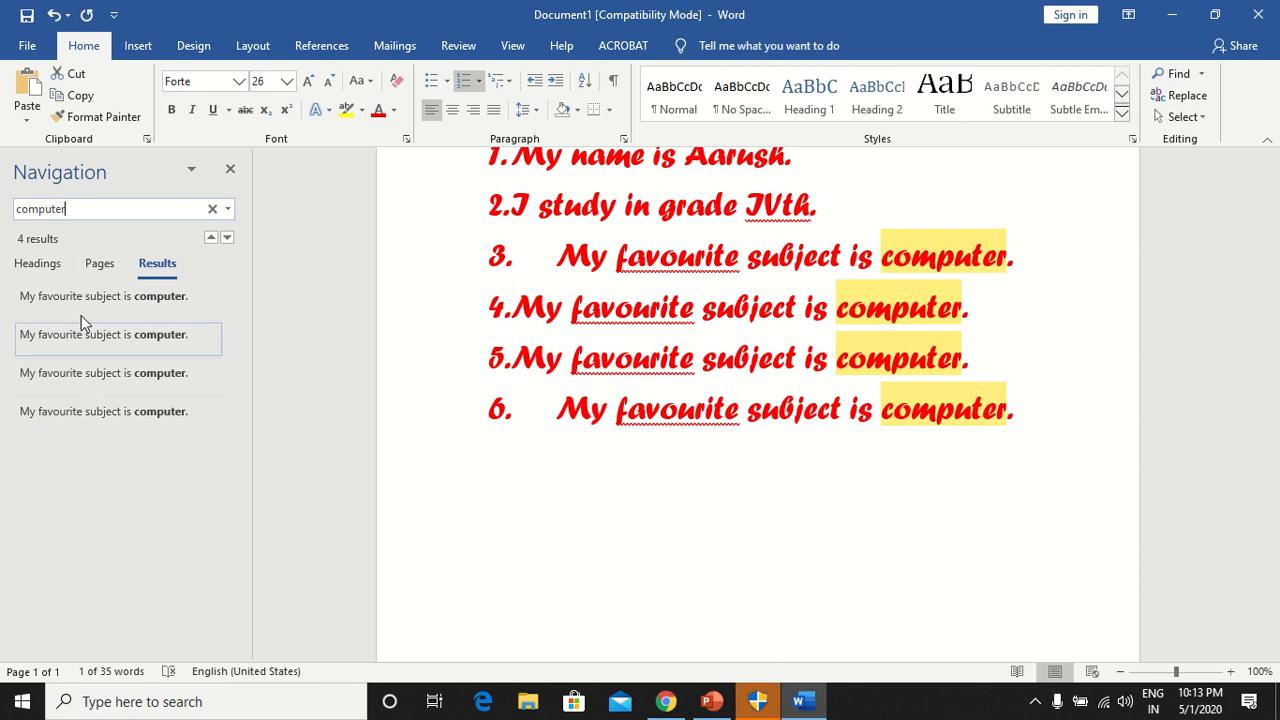
click(209, 243)
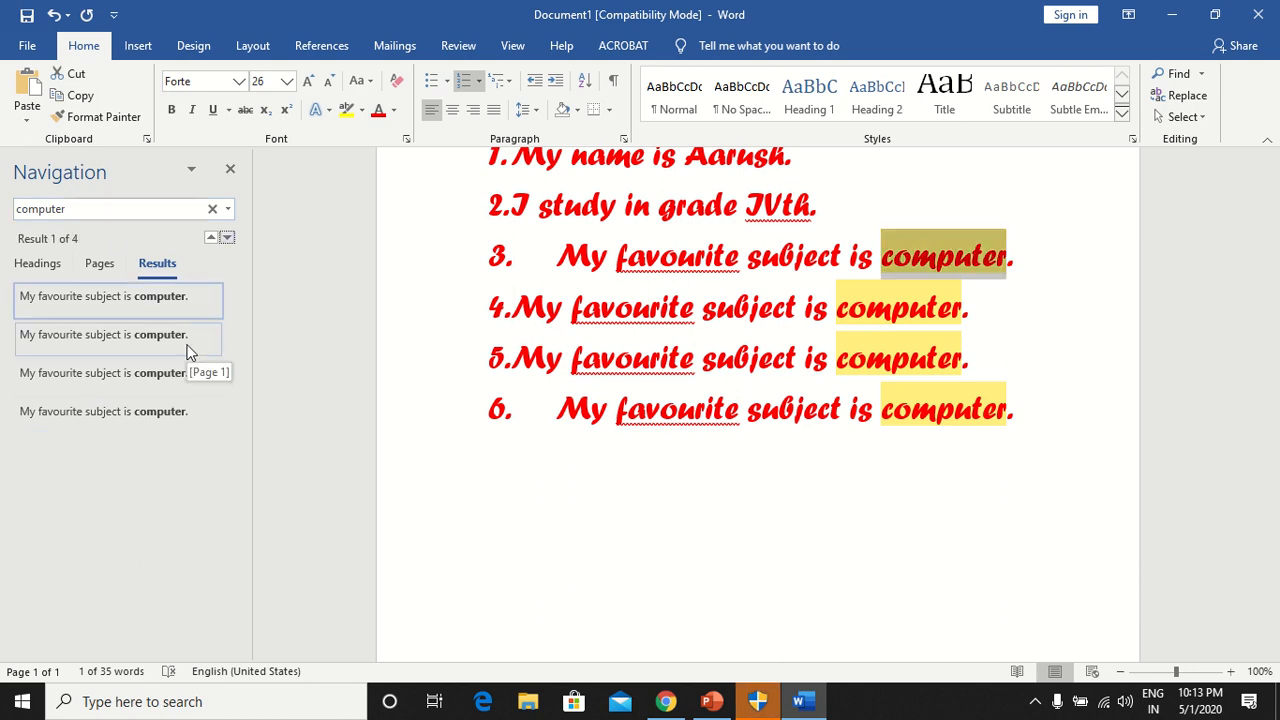
key(Down)
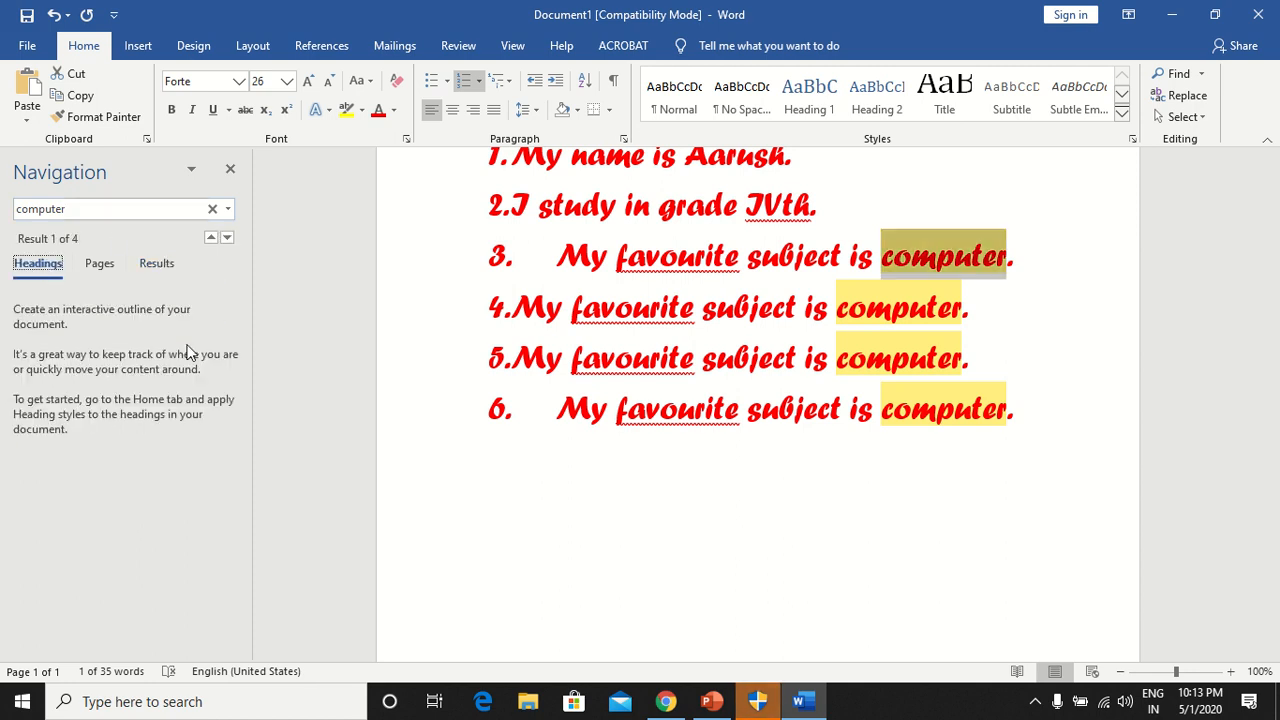
key(Right)
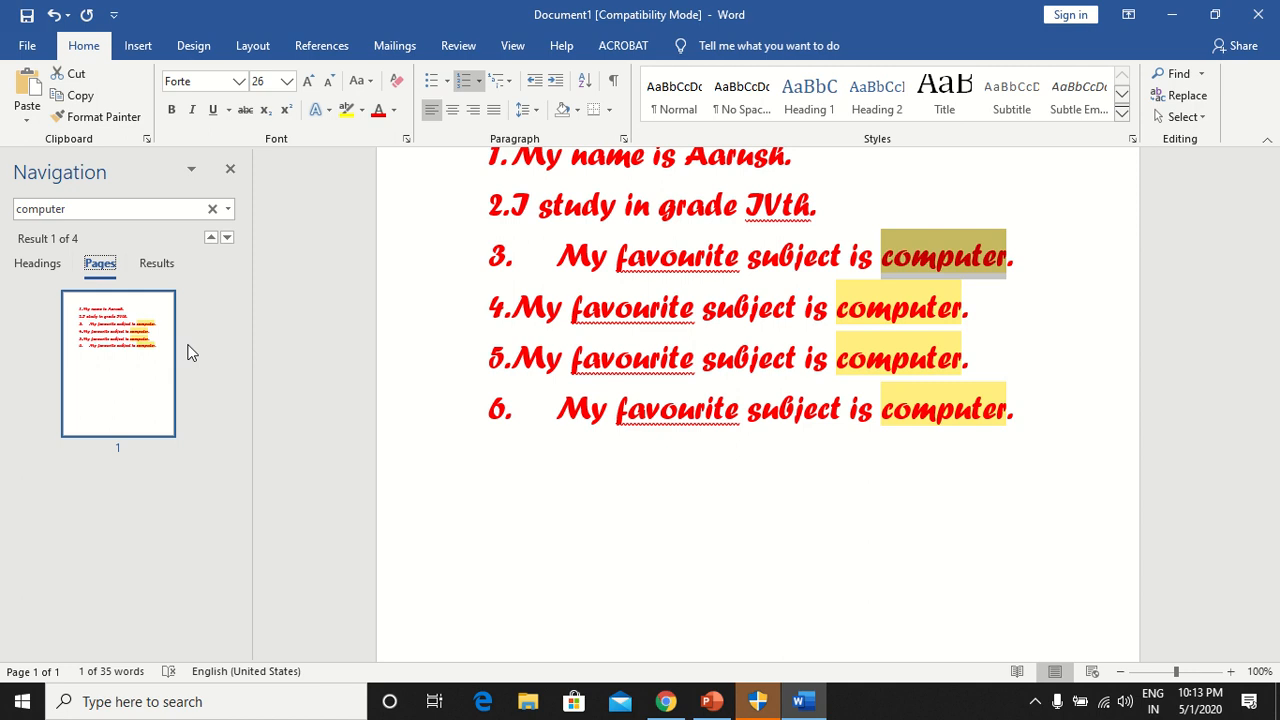
key(Left)
key(Left)
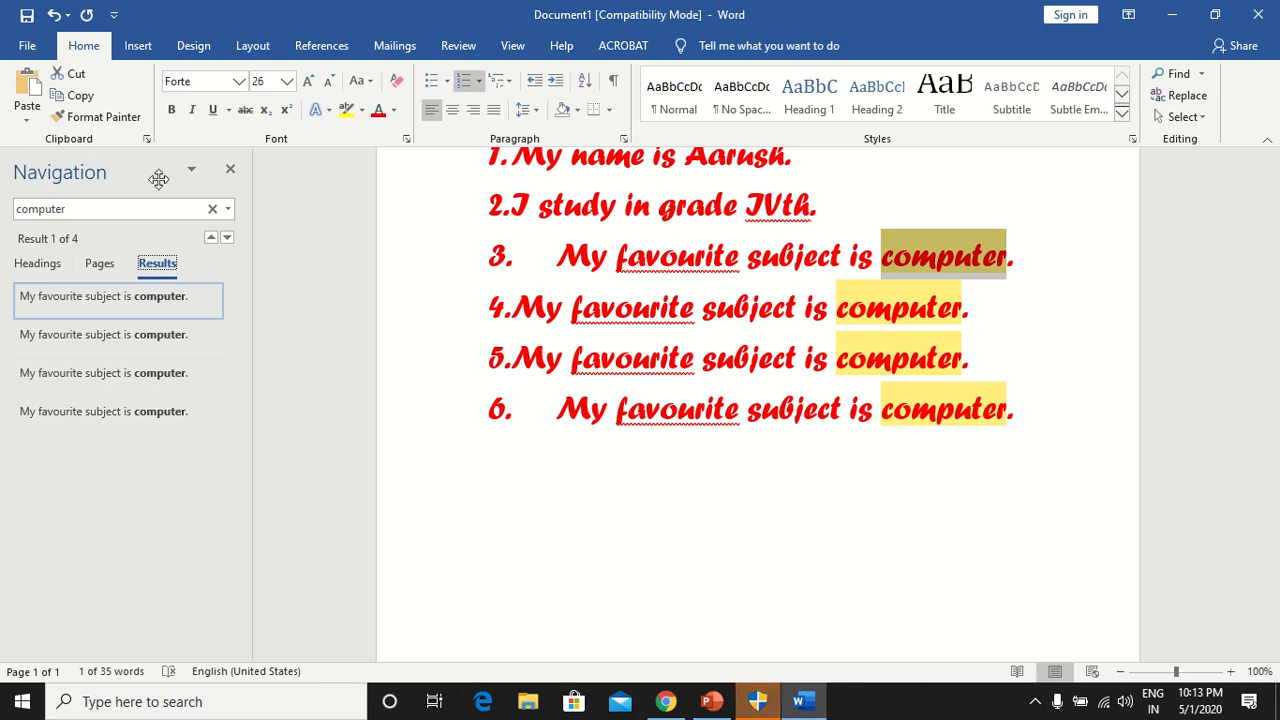
click(229, 171)
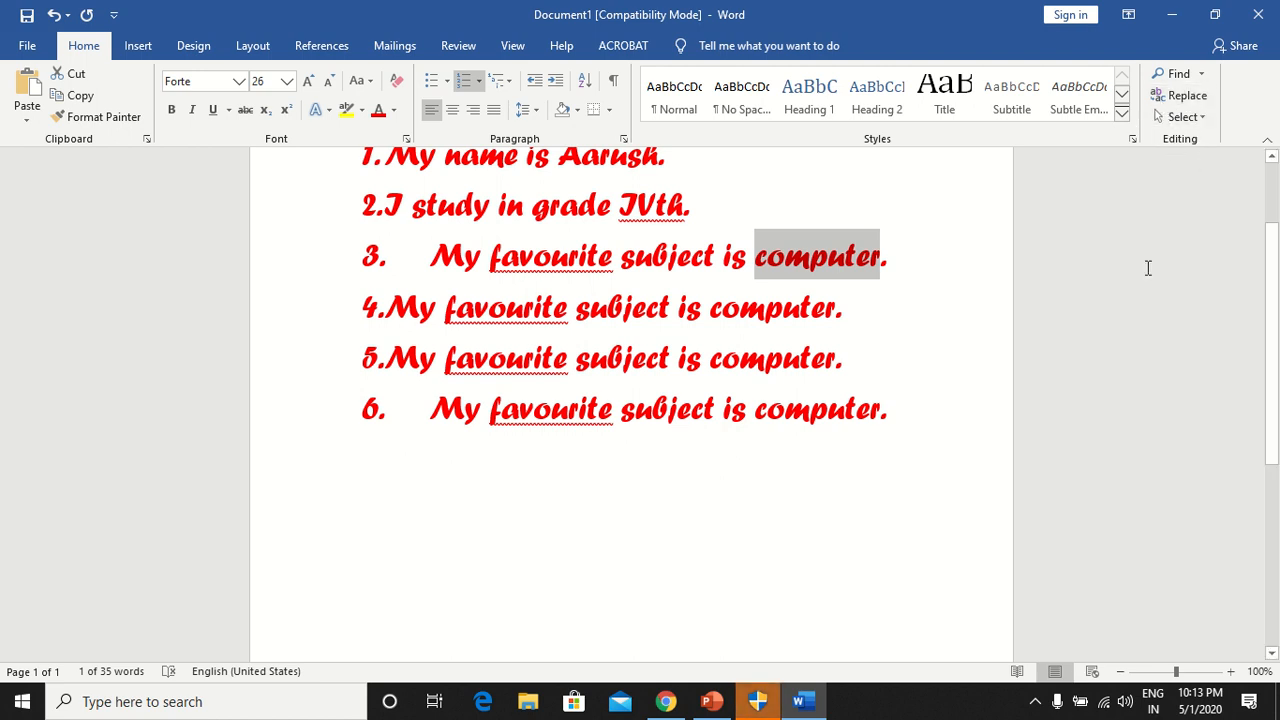
Use Find and Replace to replace "computer" with "Franch" in the fourth list item only.
click(1183, 96)
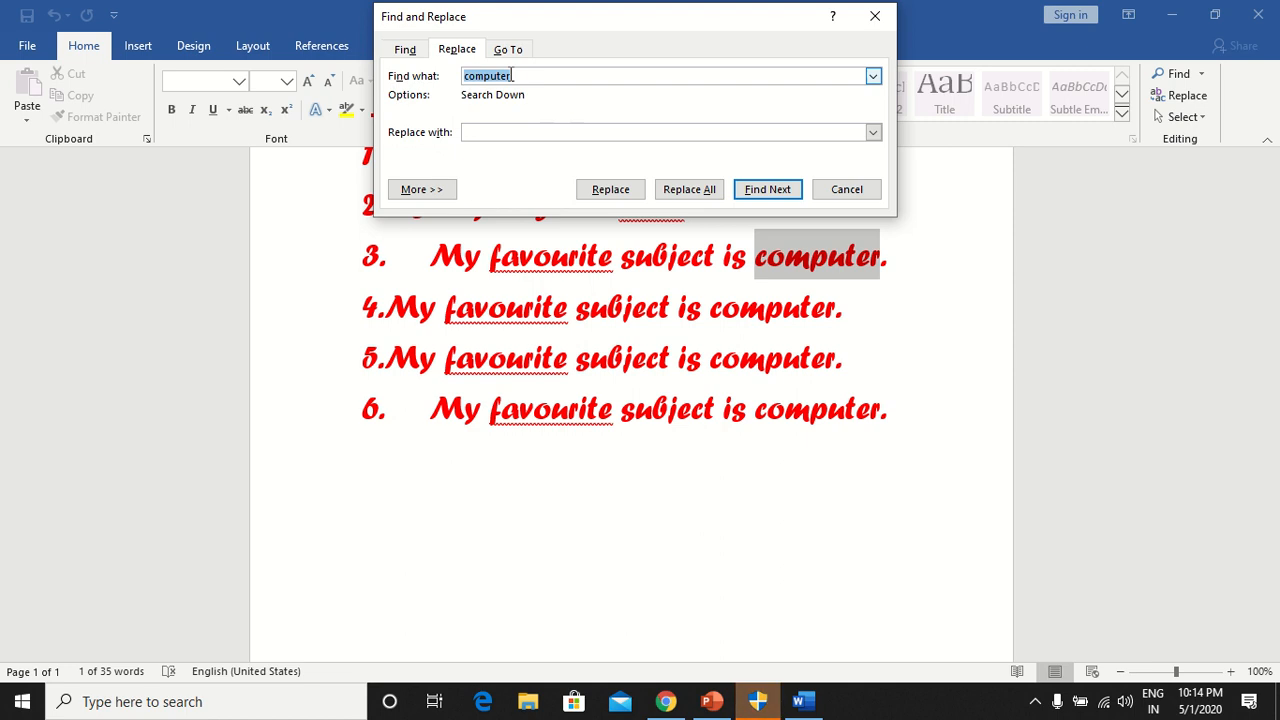
click(486, 131)
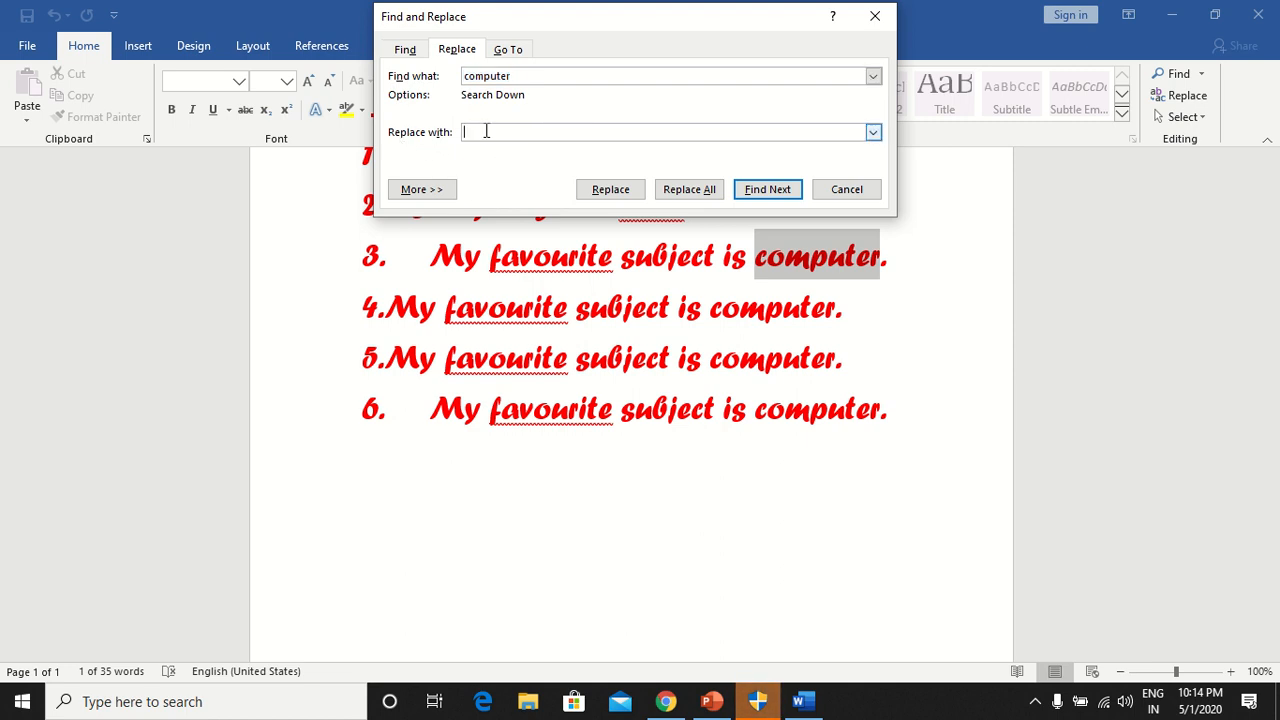
text(Fr)
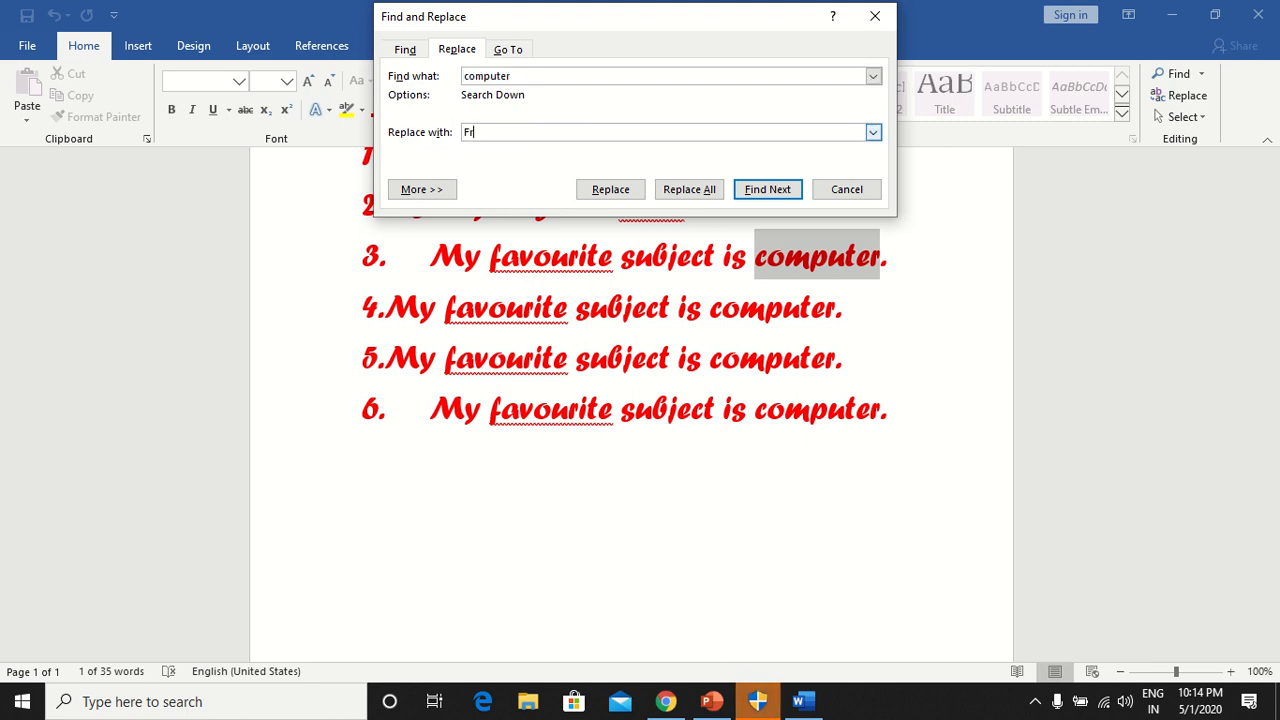
text(e)
key(BackSpace)
key(BackSpace)
key(BackSpace)
text(Franch)
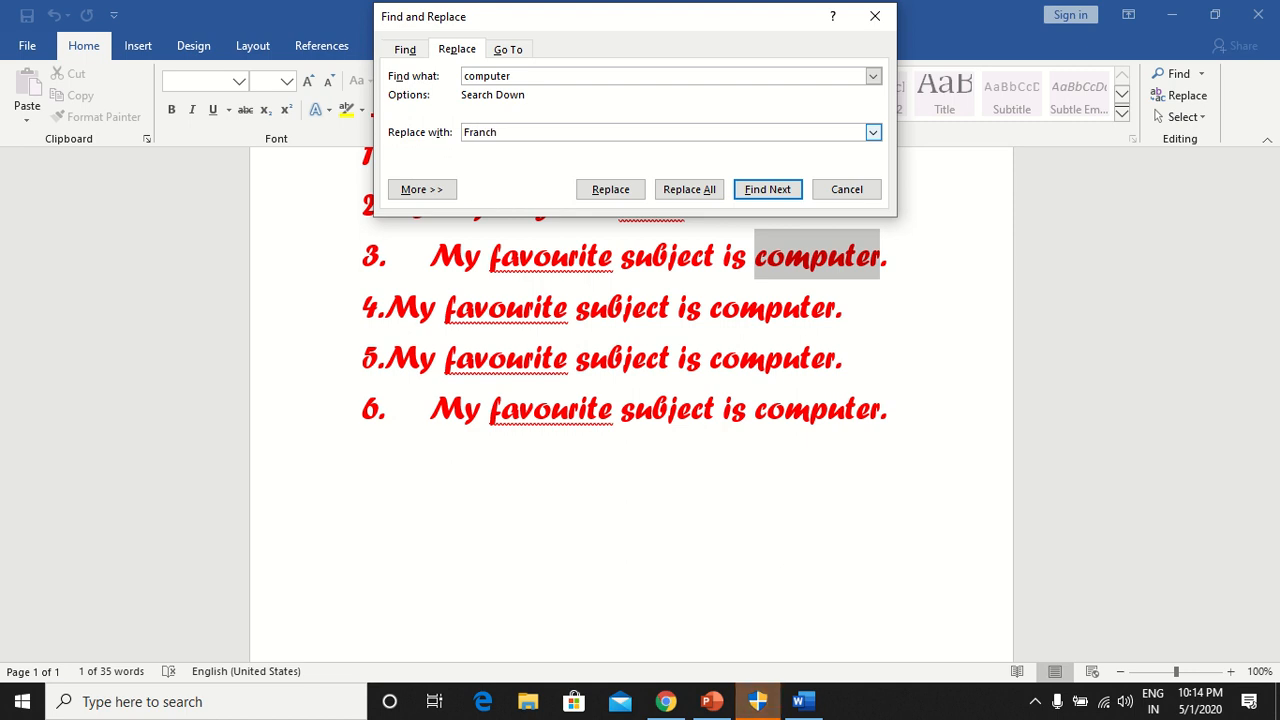
key(Return)
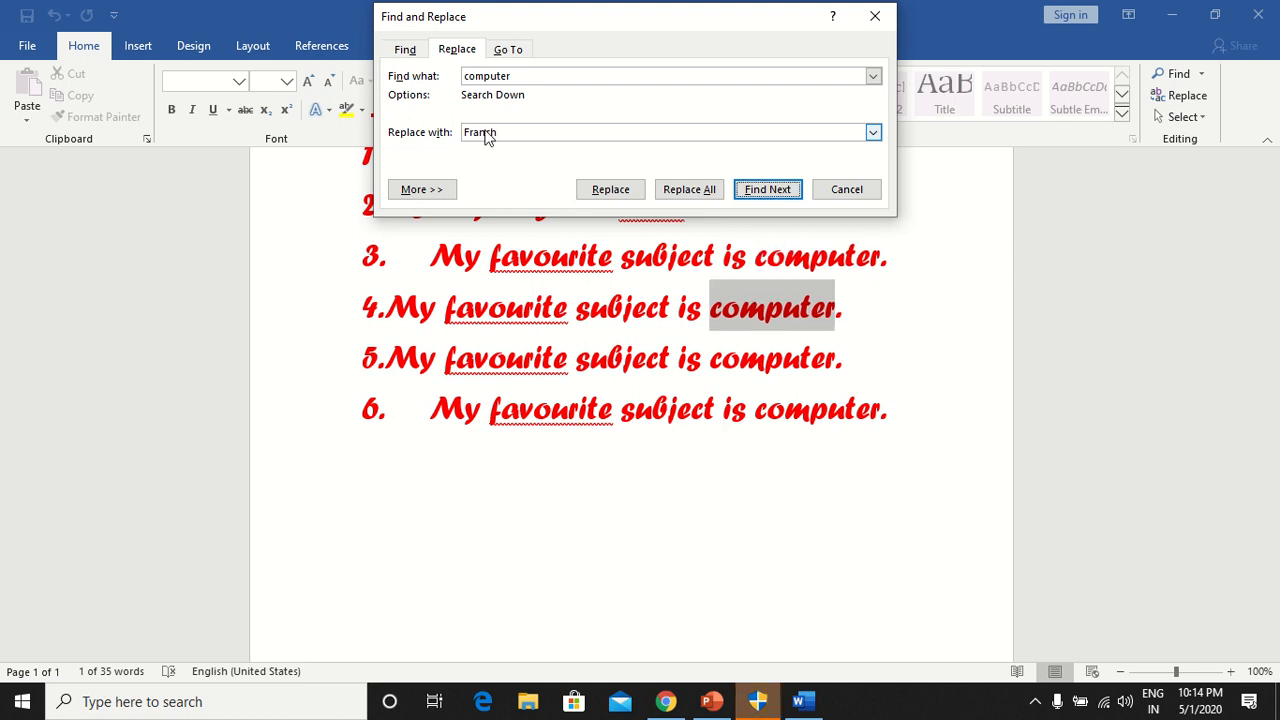
click(607, 196)
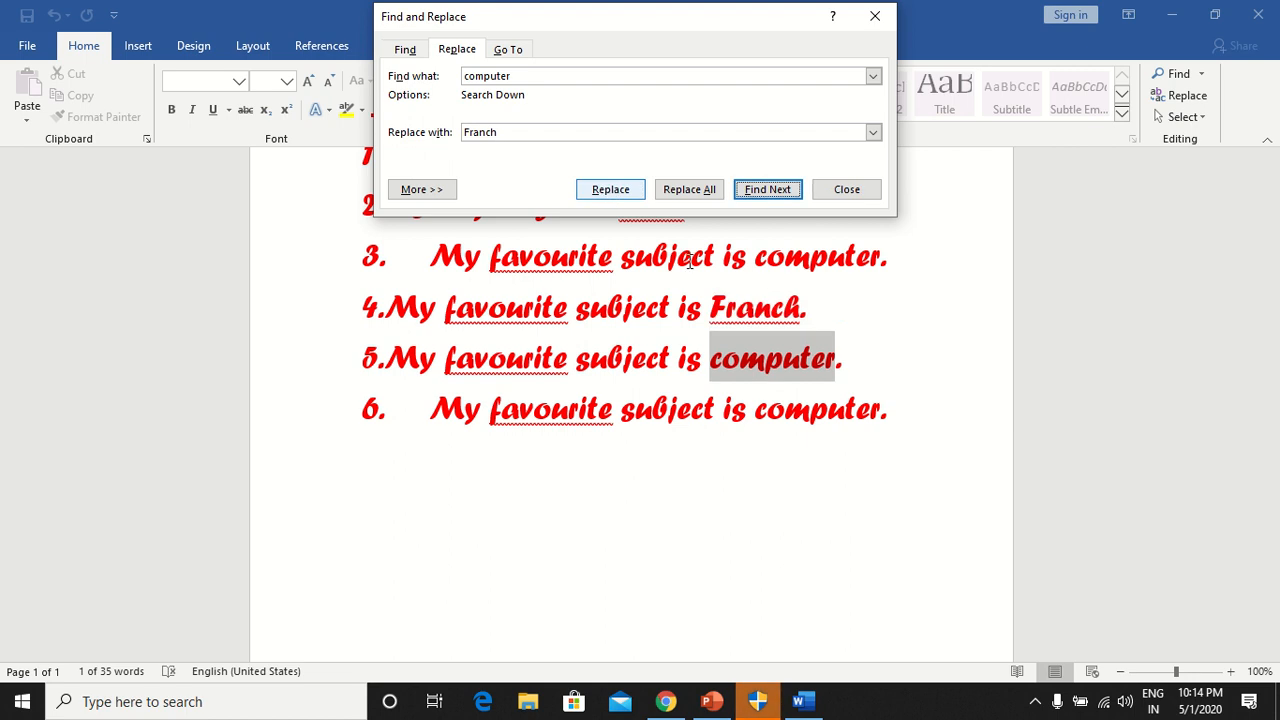
Correct "Franch" to "French" in the fourth list item and in the replacement text.
right_click(750, 318)
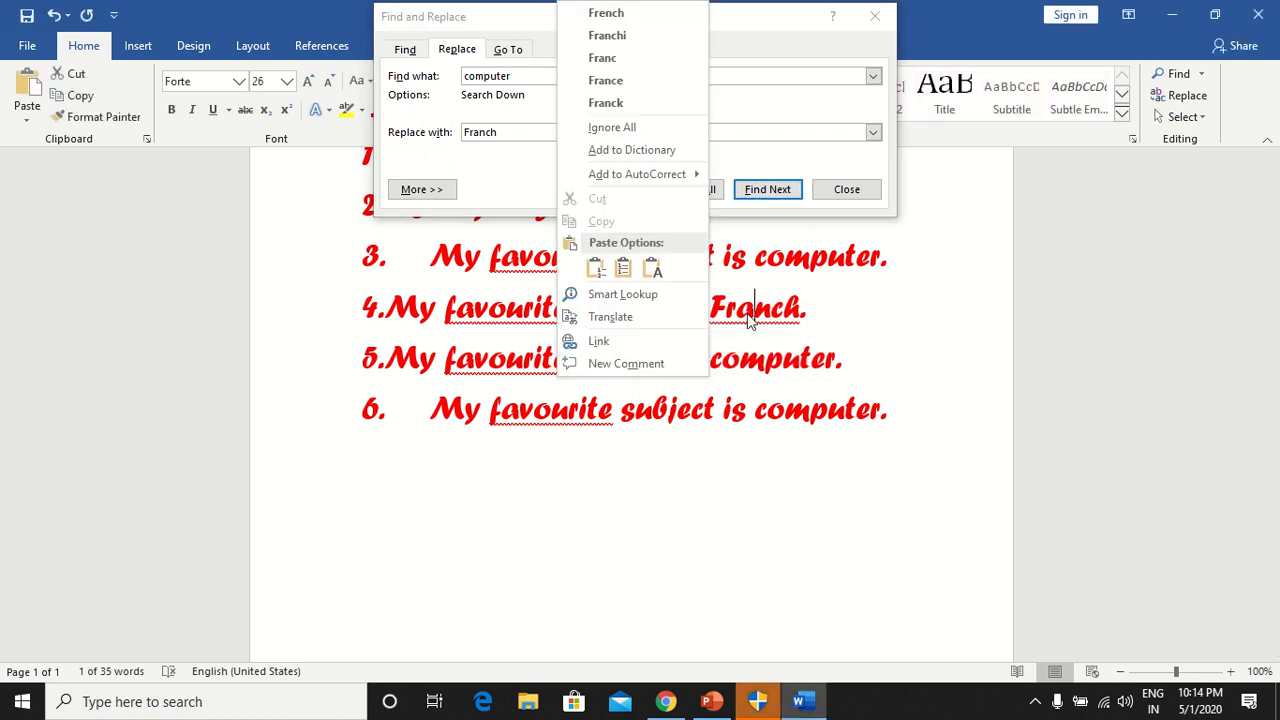
click(636, 11)
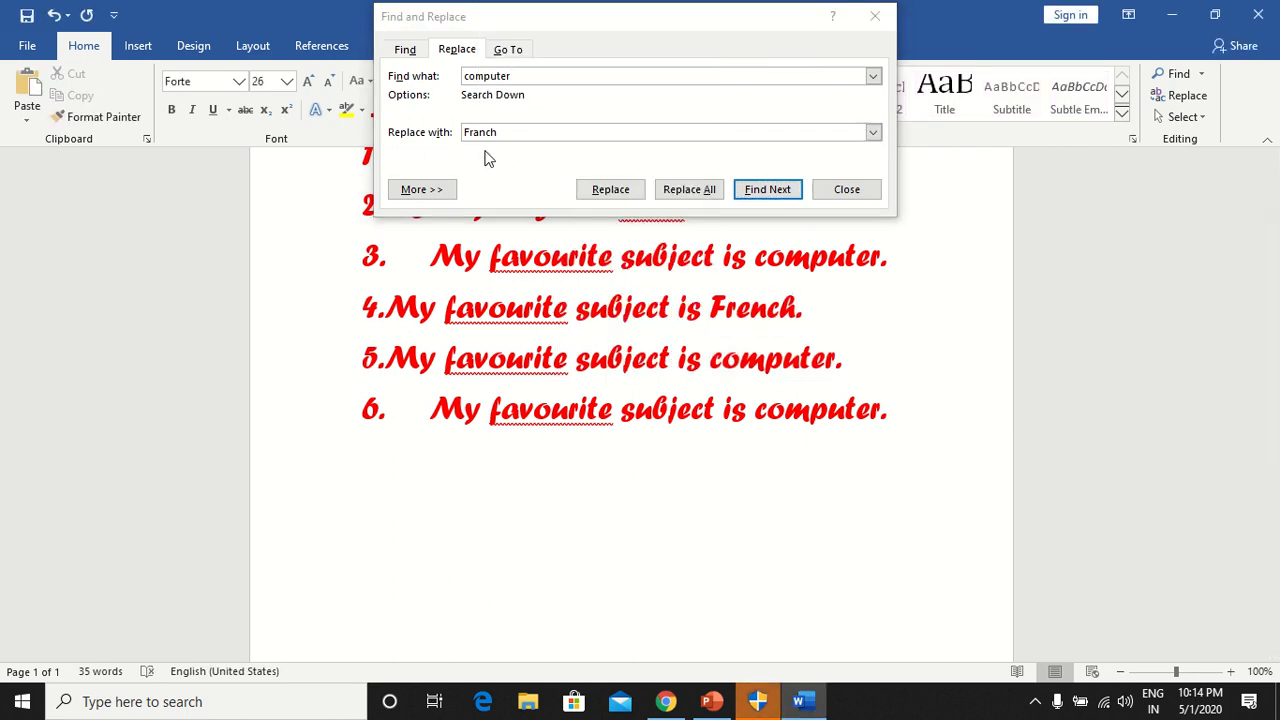
click(530, 174)
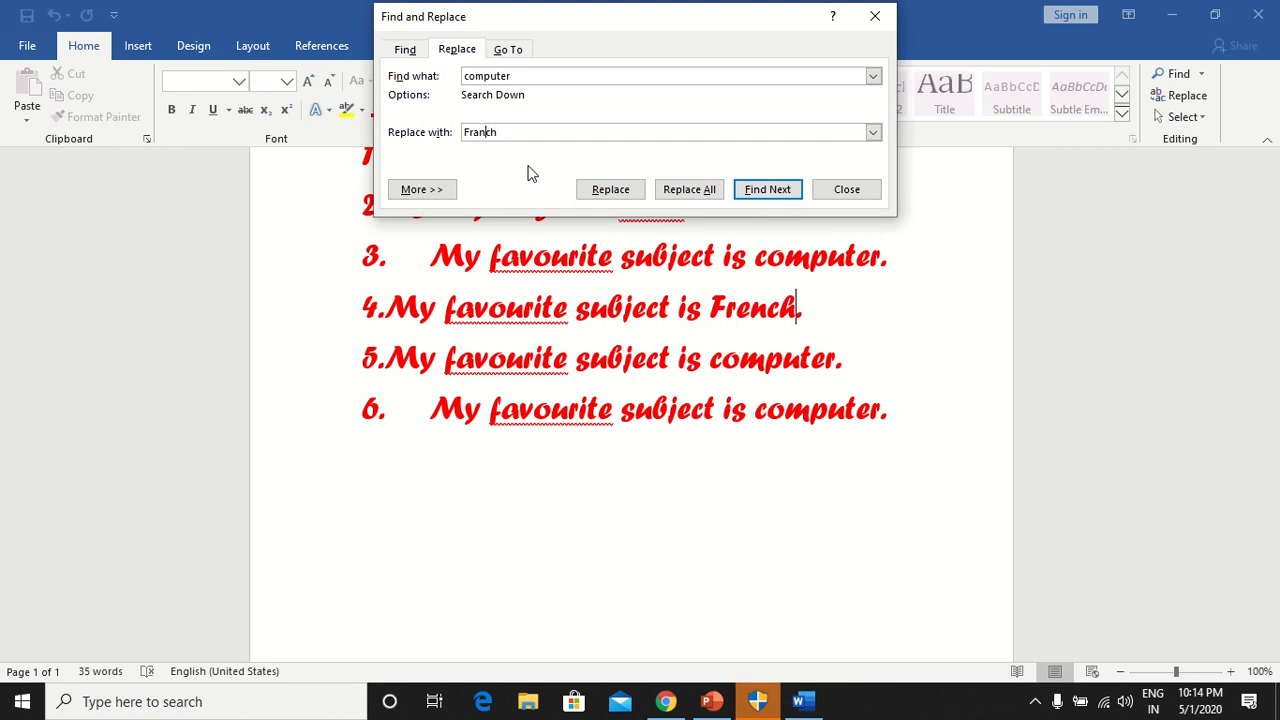
key(BackSpace)
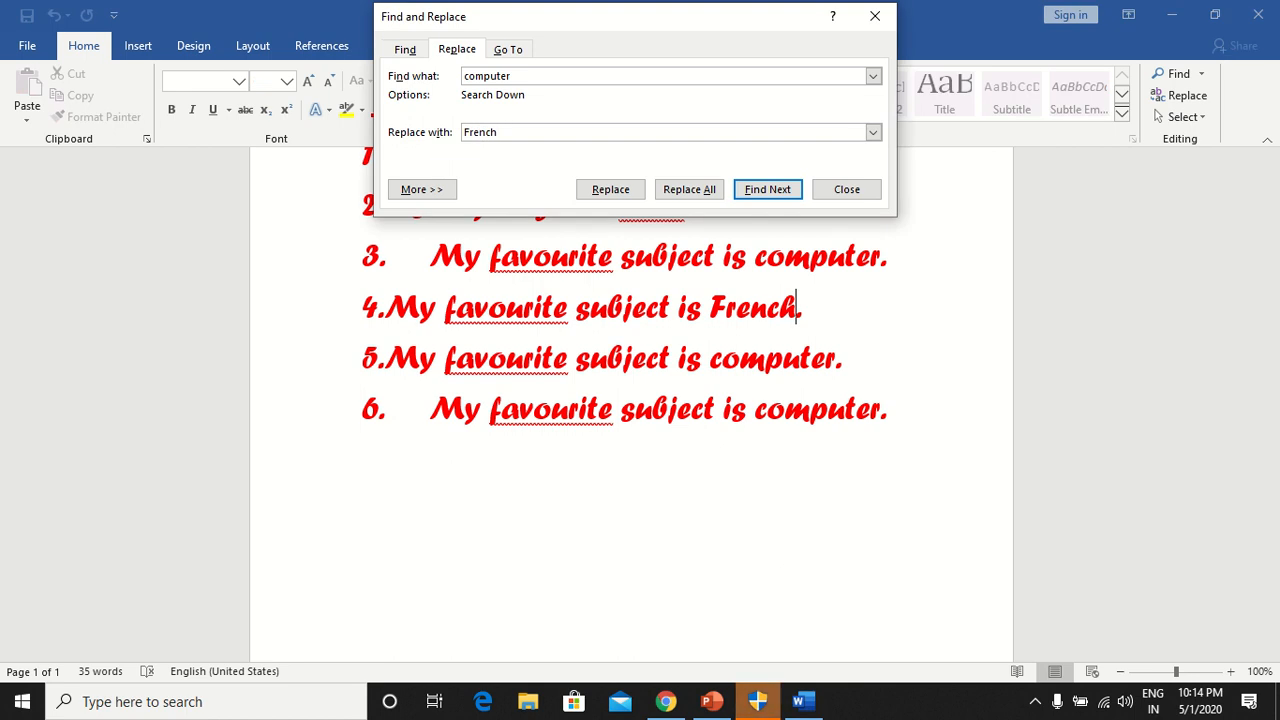
Find the occurrence of "computer" in the third list item and replace only that one with "French".
click(771, 186)
click(773, 191)
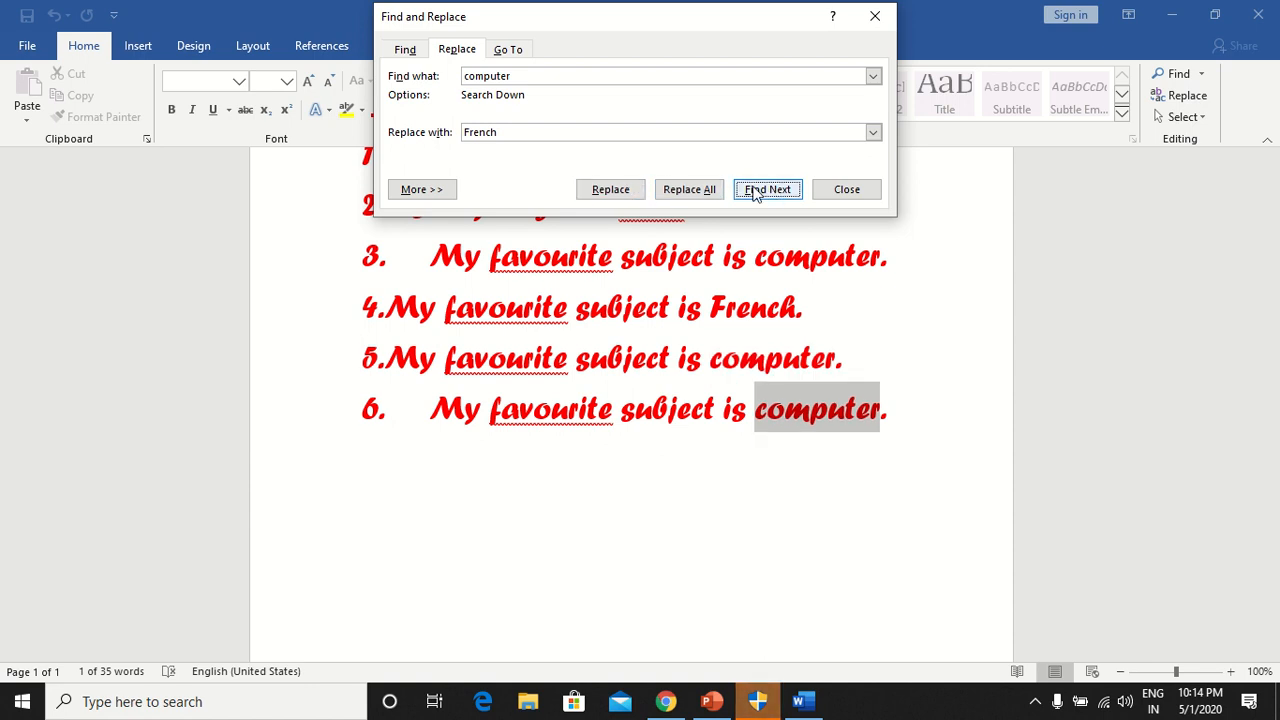
click(757, 194)
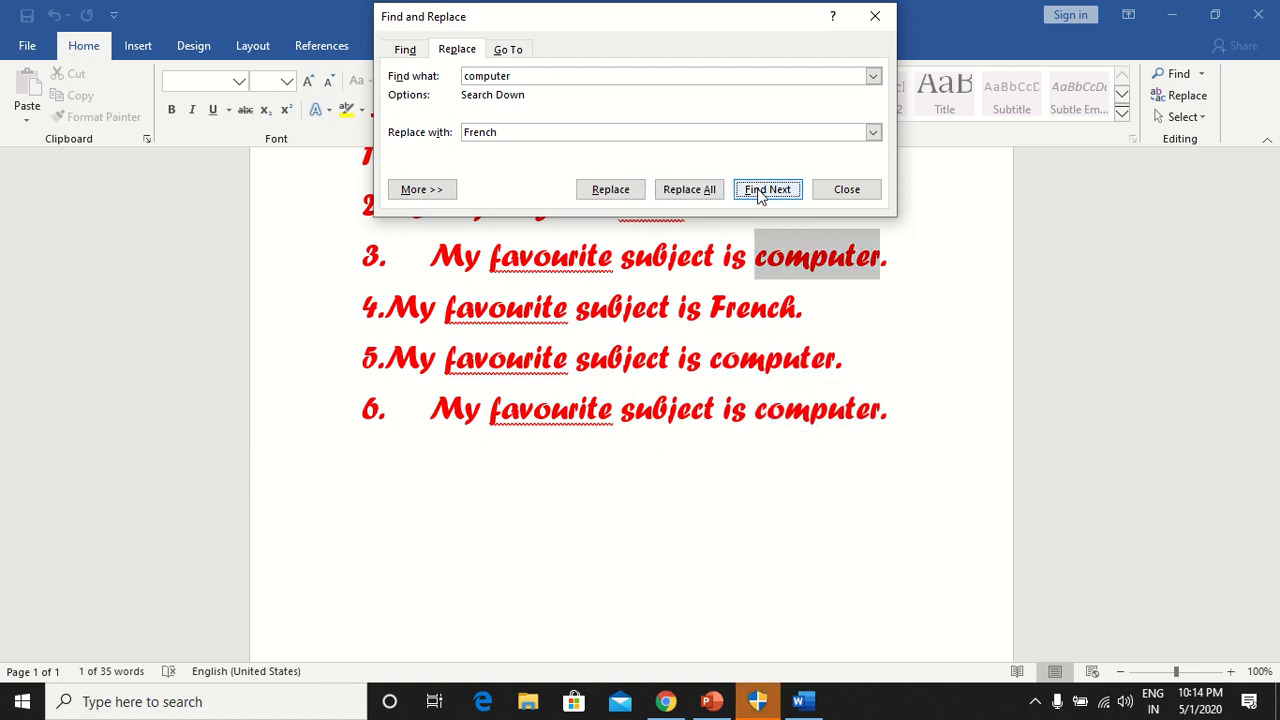
click(609, 190)
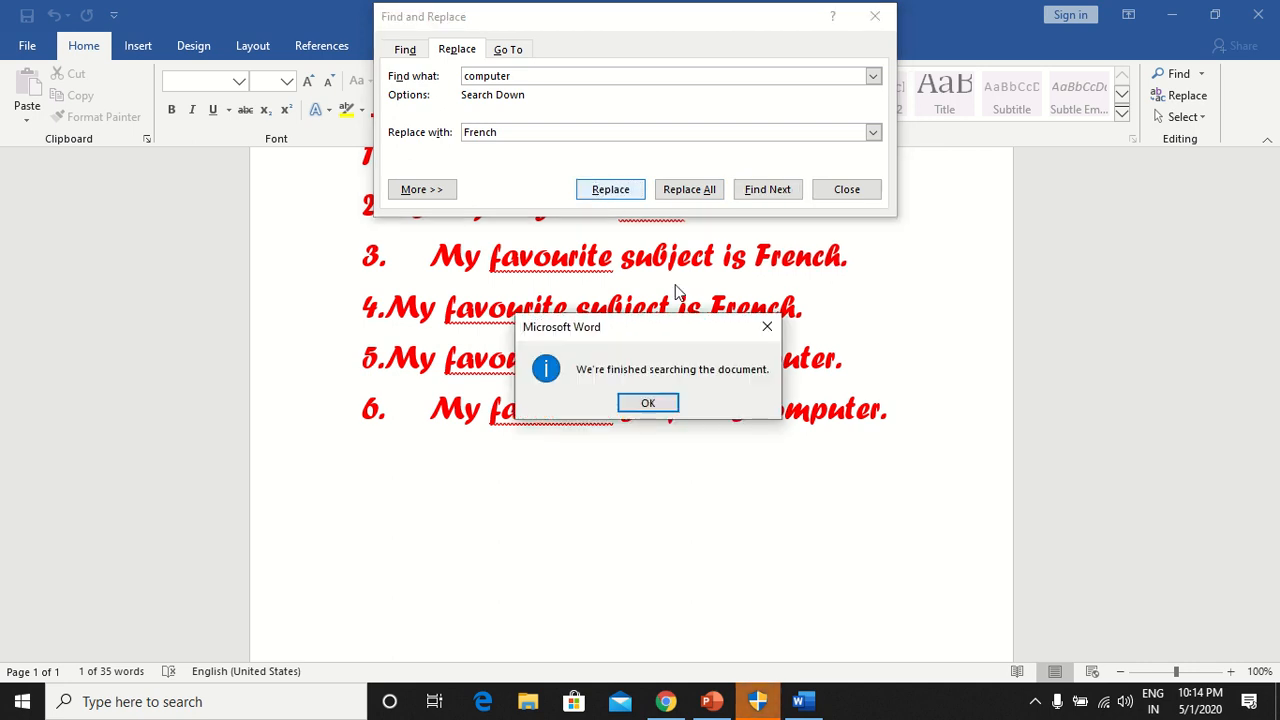
click(766, 327)
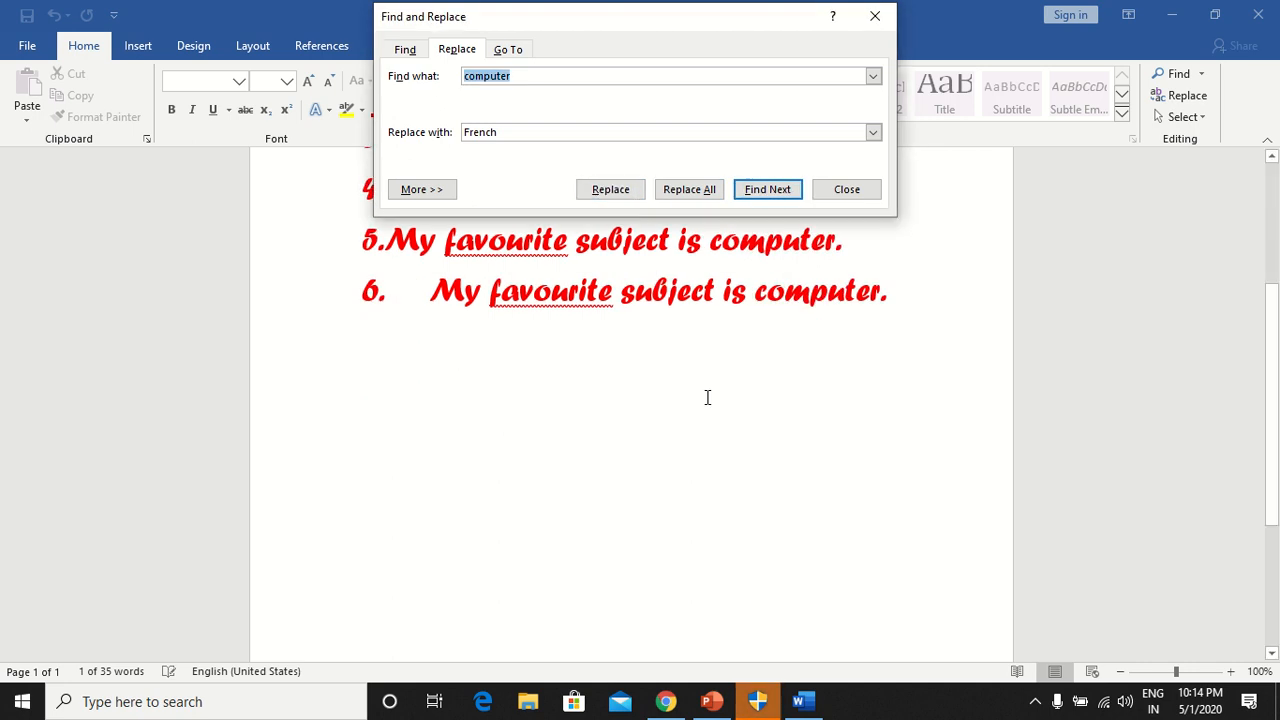
Replace all remaining occurrences of "computer" in the document with "French" at once.
scroll(586, 331, up, 5)
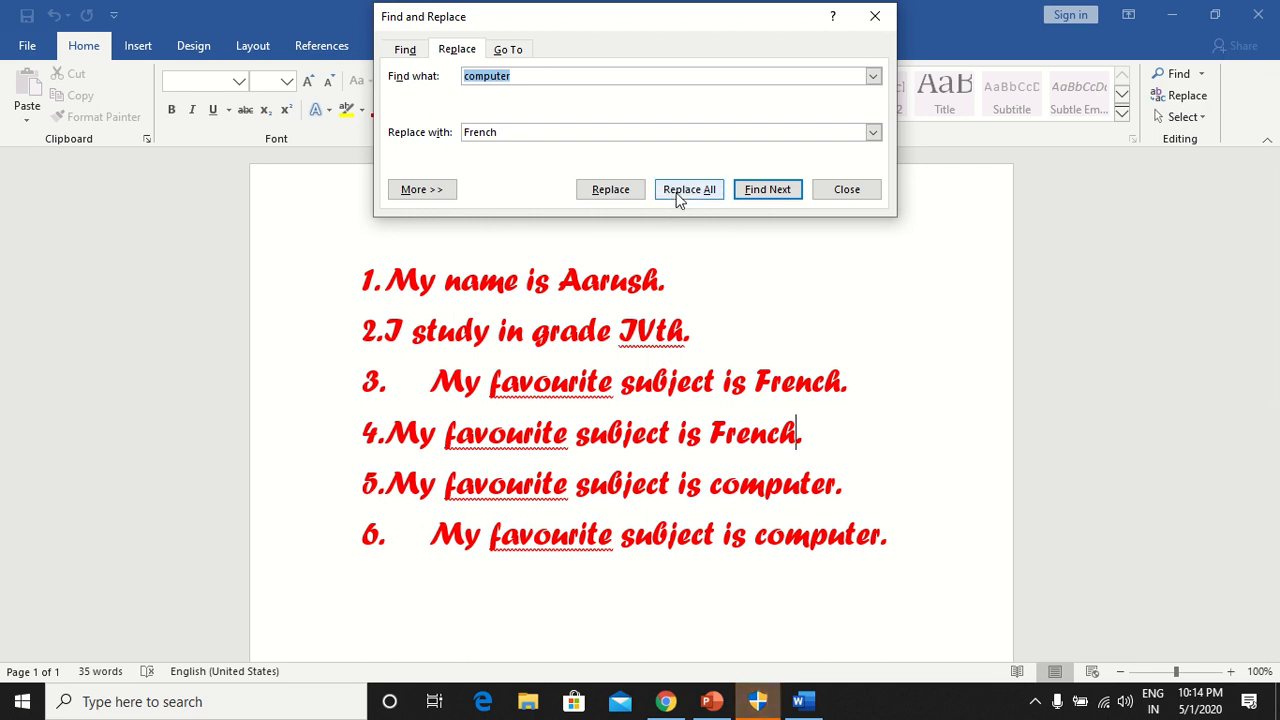
click(680, 193)
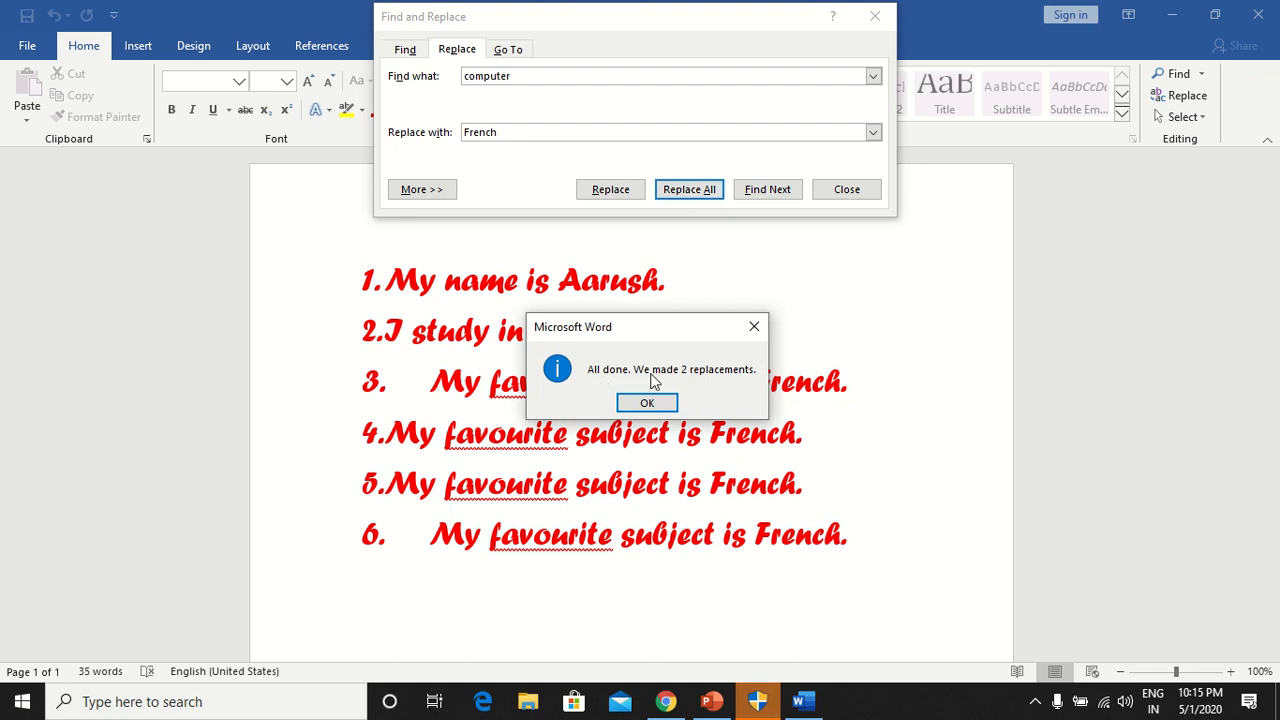
click(640, 403)
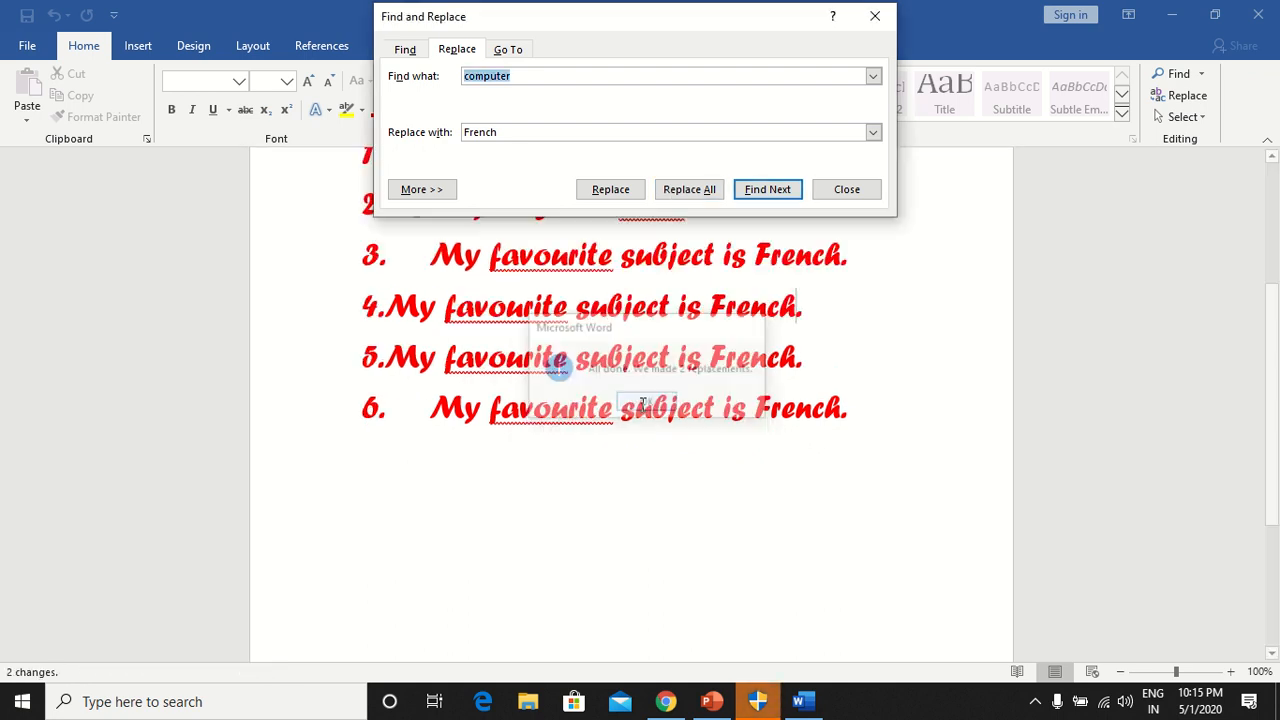